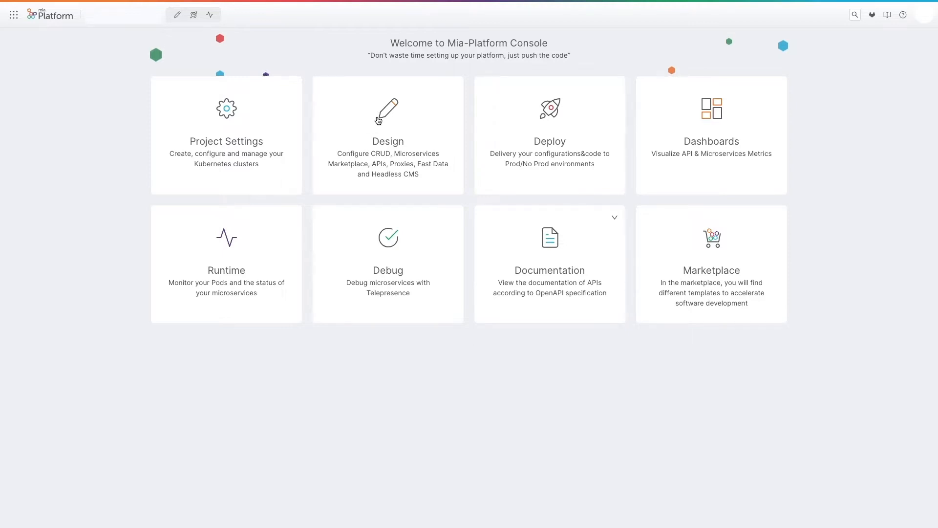
Open the Design area and create a new MongoDB CRUD collection named orders with the internal endpoint /orders.
click(378, 119)
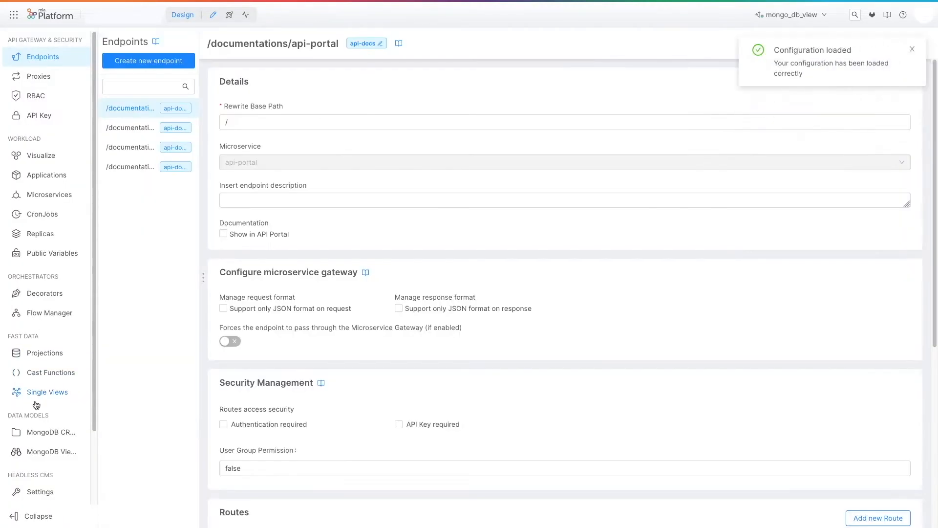
click(43, 431)
click(155, 68)
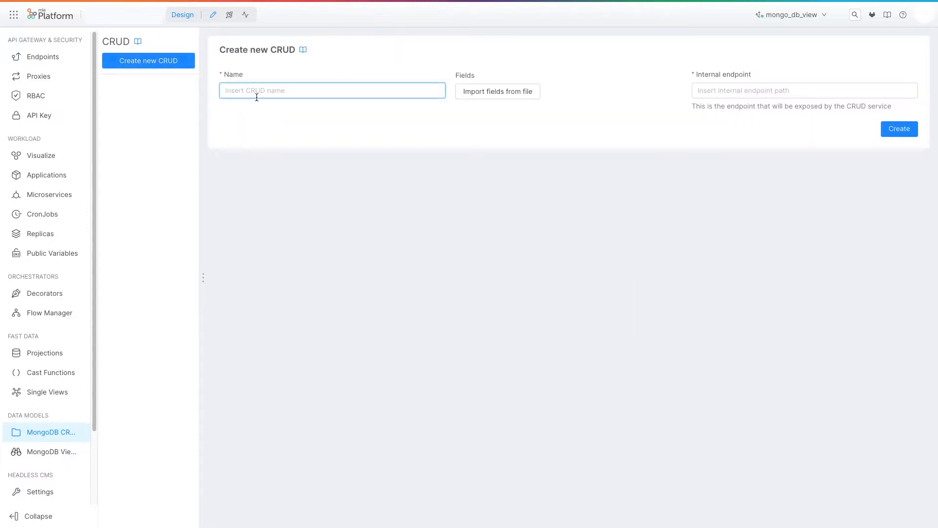
text(orders)
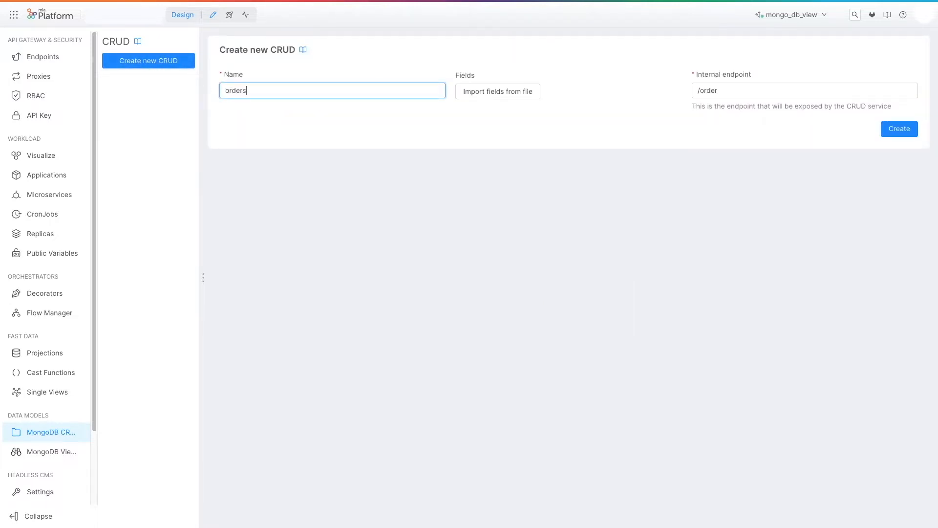
click(899, 128)
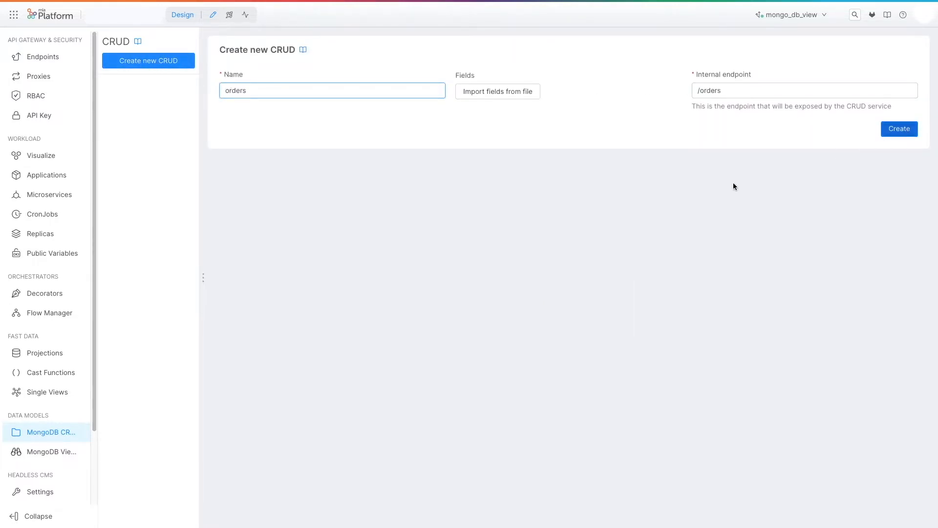
Add a required String field called name to the orders collection, with the option to create another field enabled.
click(882, 171)
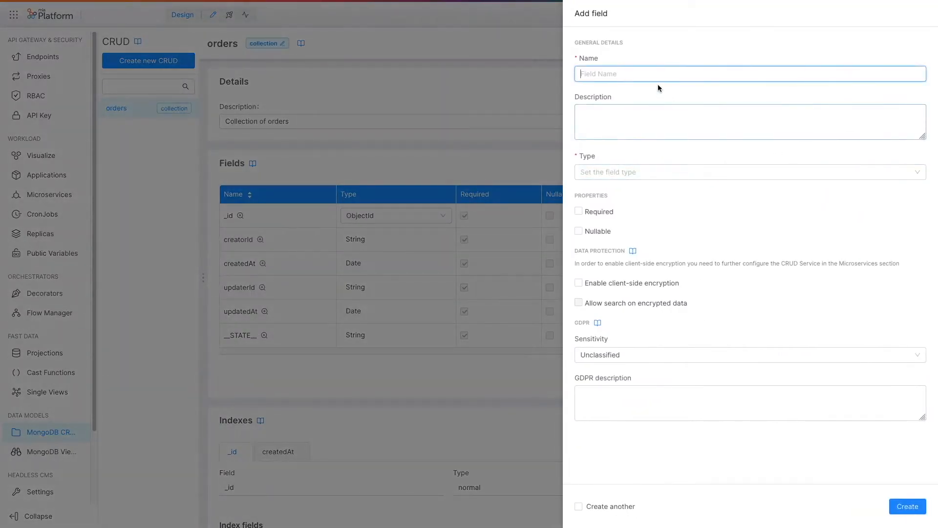
text(name)
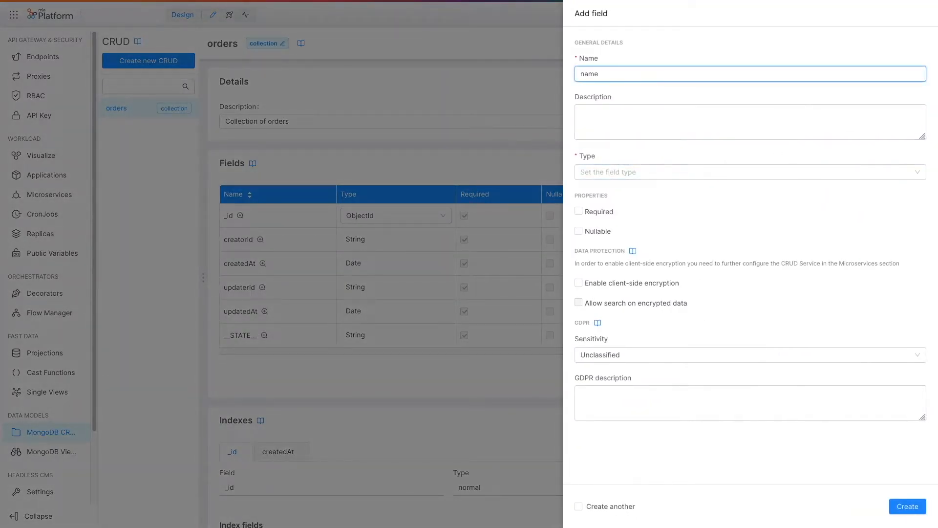
click(617, 171)
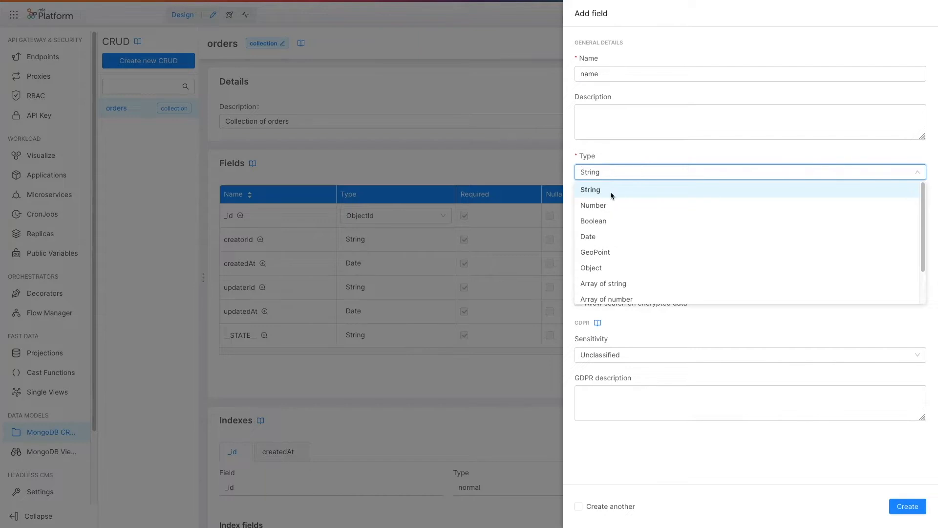
click(611, 192)
click(600, 211)
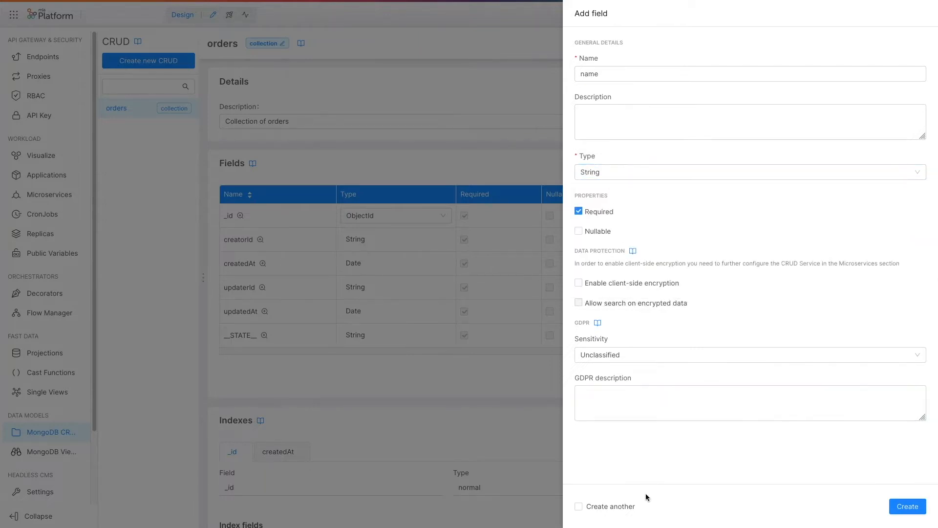
click(630, 508)
click(902, 507)
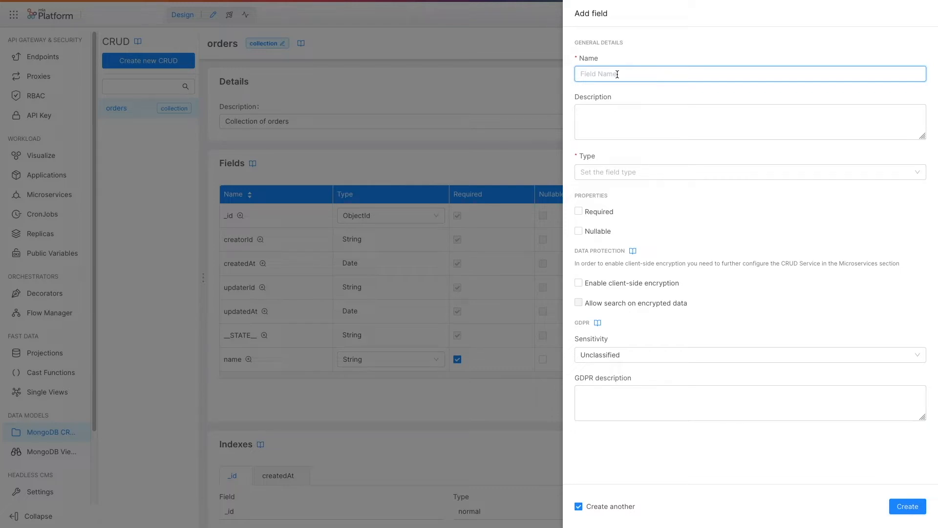
Add an optional String field called size to the orders collection.
text(size)
click(602, 171)
click(596, 189)
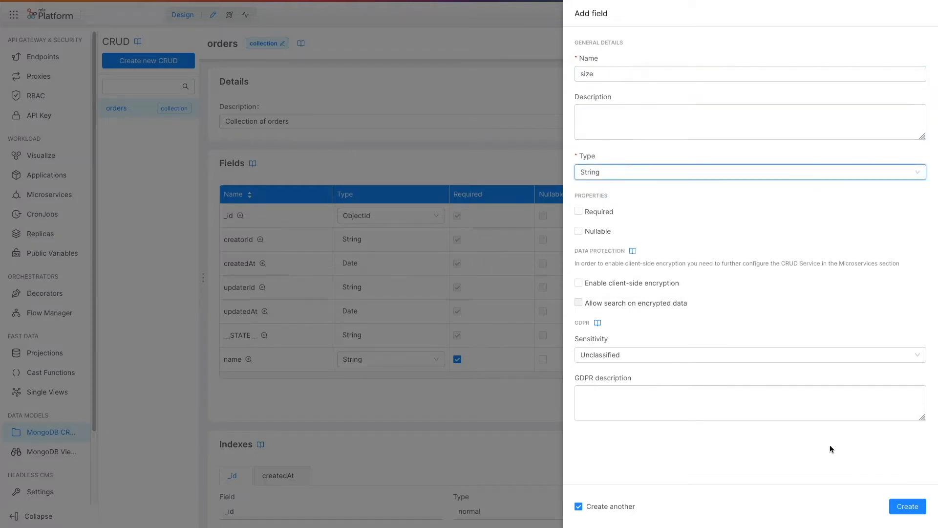
click(903, 507)
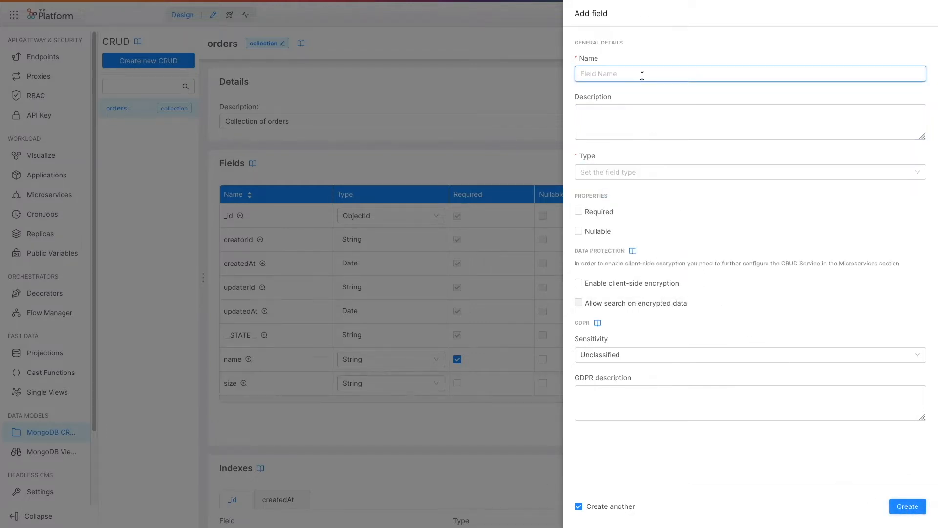
Add a required Number field called price to the orders collection.
text(price)
click(608, 172)
click(603, 203)
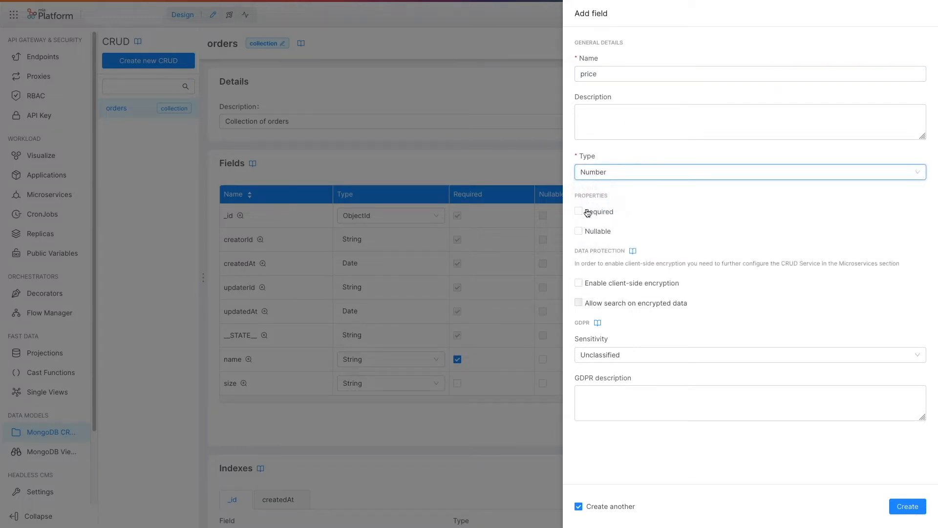
click(579, 212)
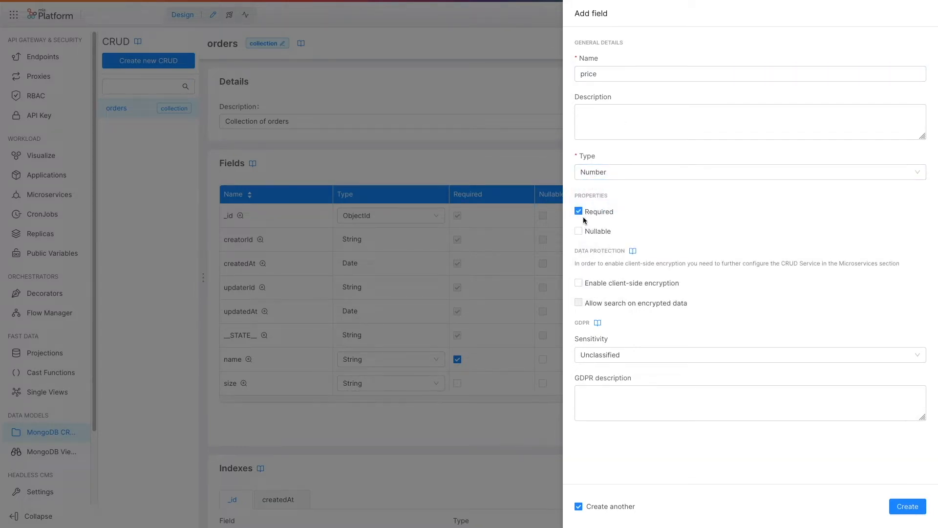
click(897, 505)
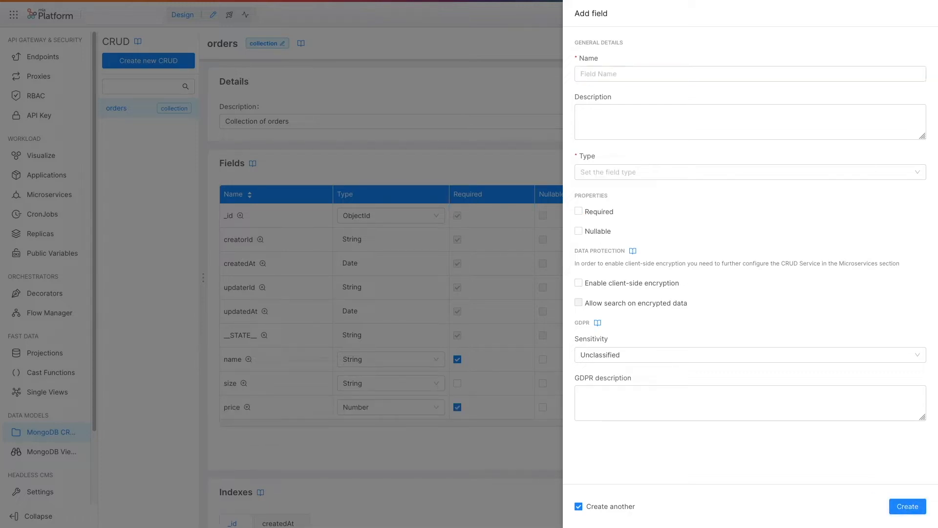
Add a required Number field called quantity to the orders collection.
click(609, 79)
text(quantity)
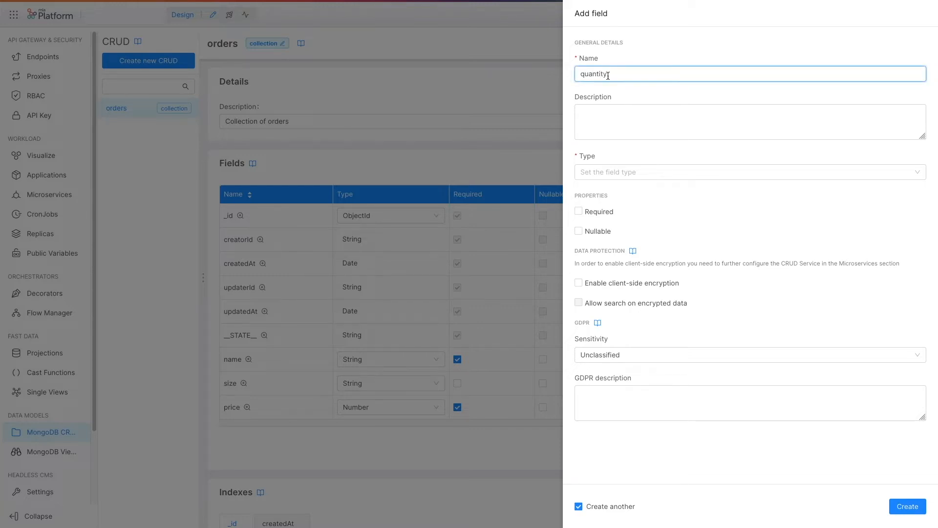
click(605, 174)
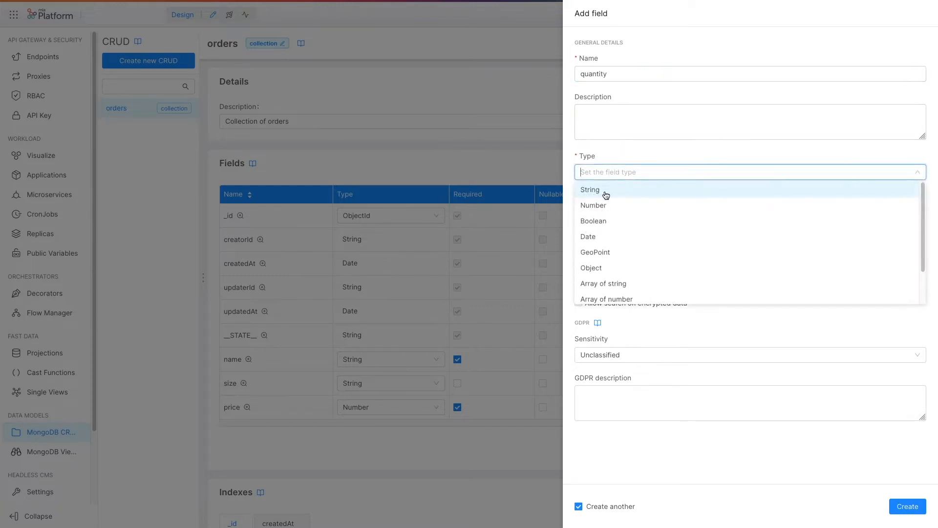
click(606, 202)
click(594, 215)
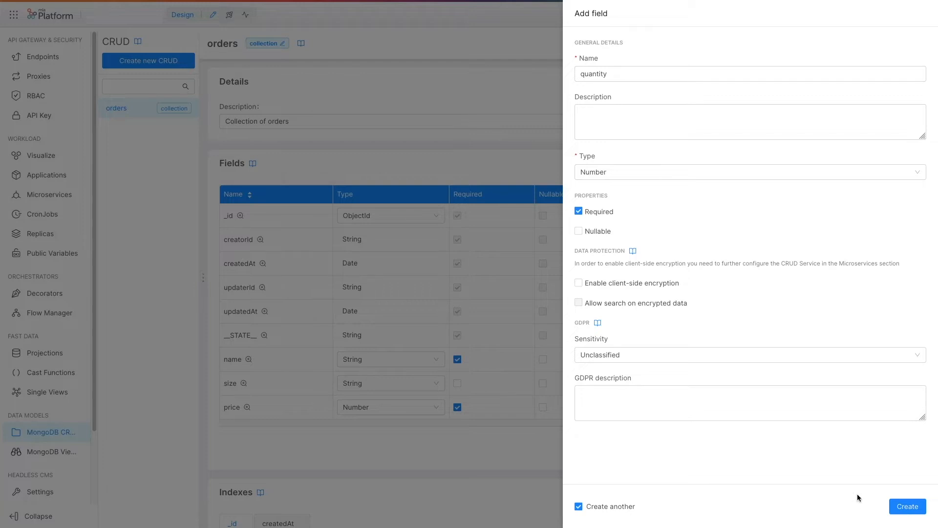
click(899, 507)
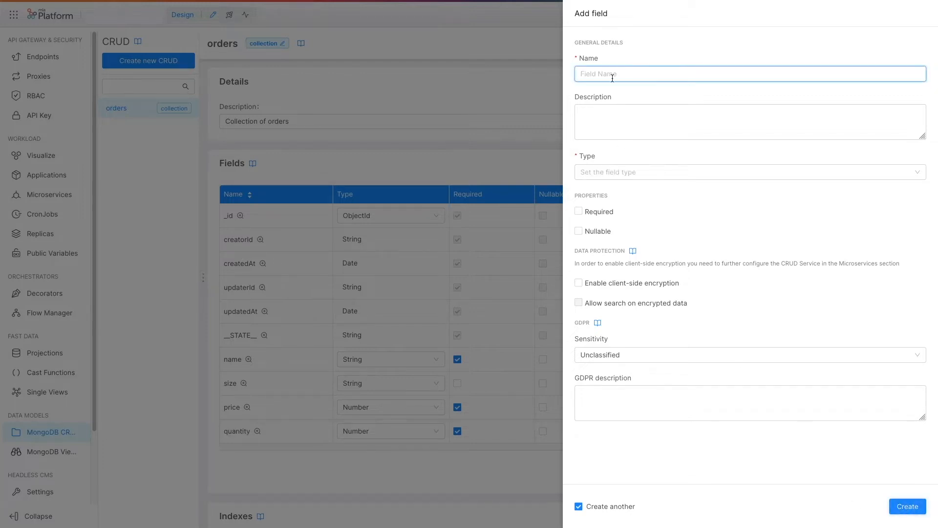
Add a required Boolean field called with_drink to the orders collection and close the field form.
text(wit)
click(625, 180)
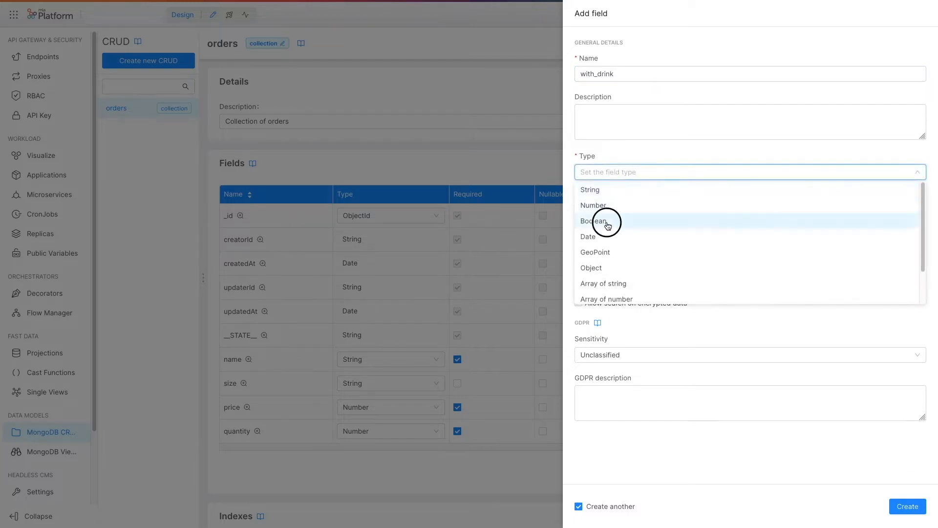
click(605, 218)
click(594, 213)
click(904, 506)
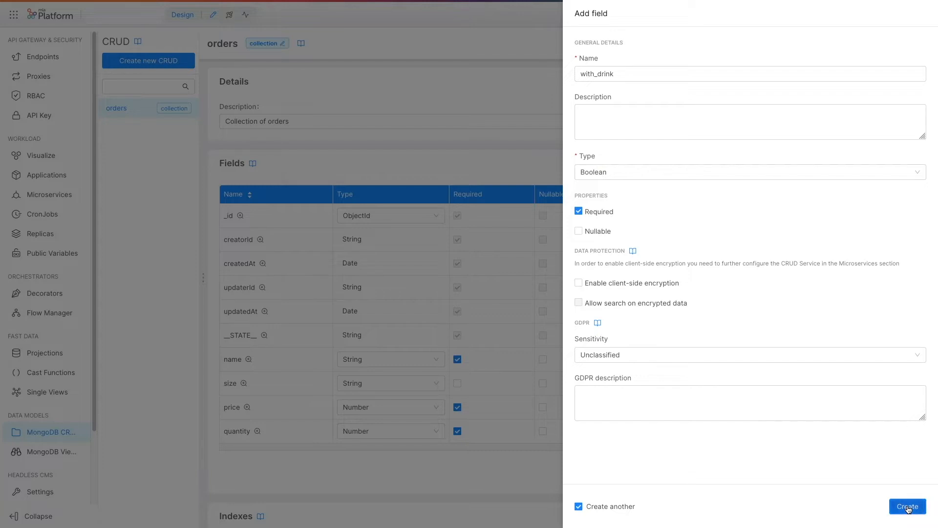
click(417, 98)
Create a new endpoint with base path /orders, type CRUD and CRUD base path /orders.
click(43, 57)
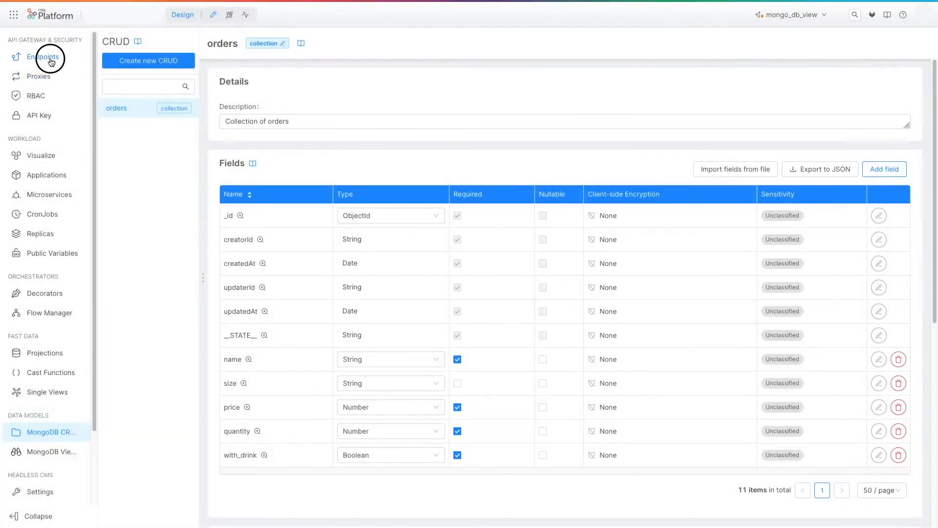
click(157, 62)
click(288, 95)
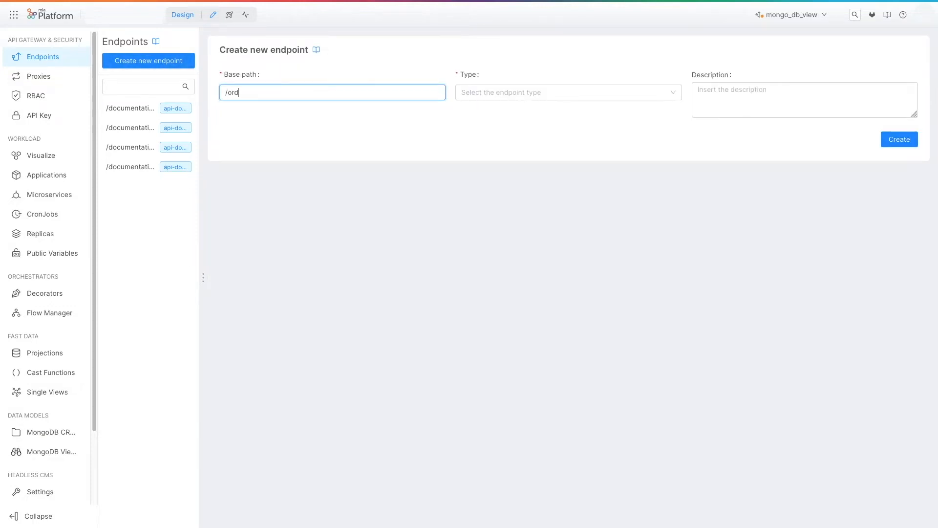
click(532, 93)
click(498, 110)
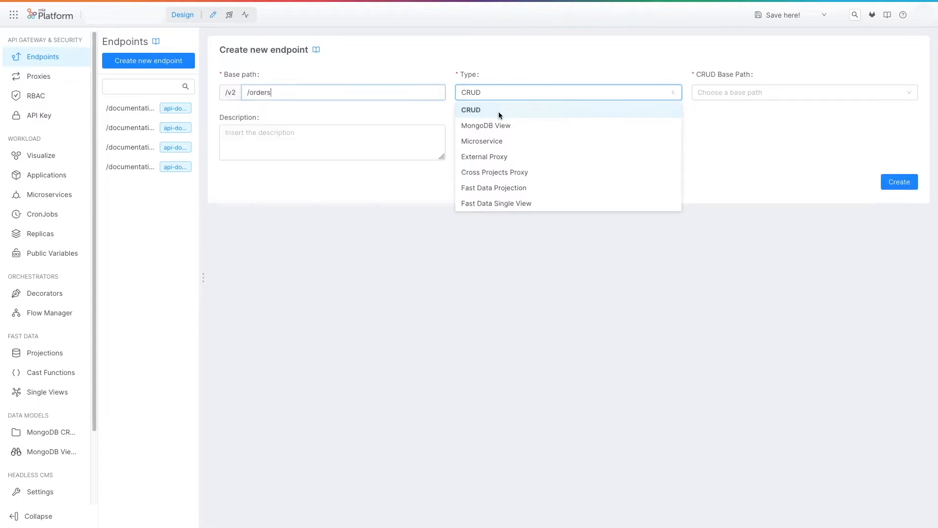
click(764, 100)
click(721, 110)
click(892, 188)
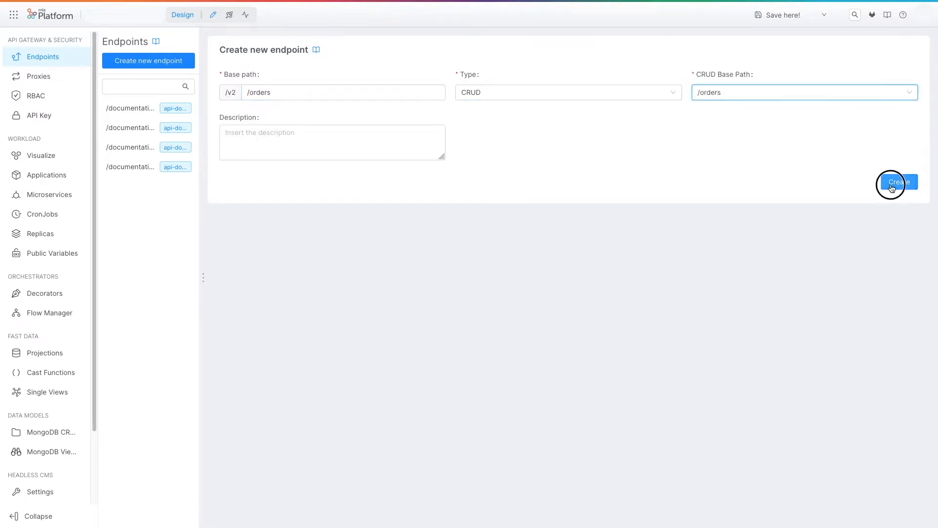
Save the configuration on the current mongo_db_view branch with a commit title describing the addition.
click(802, 15)
click(765, 119)
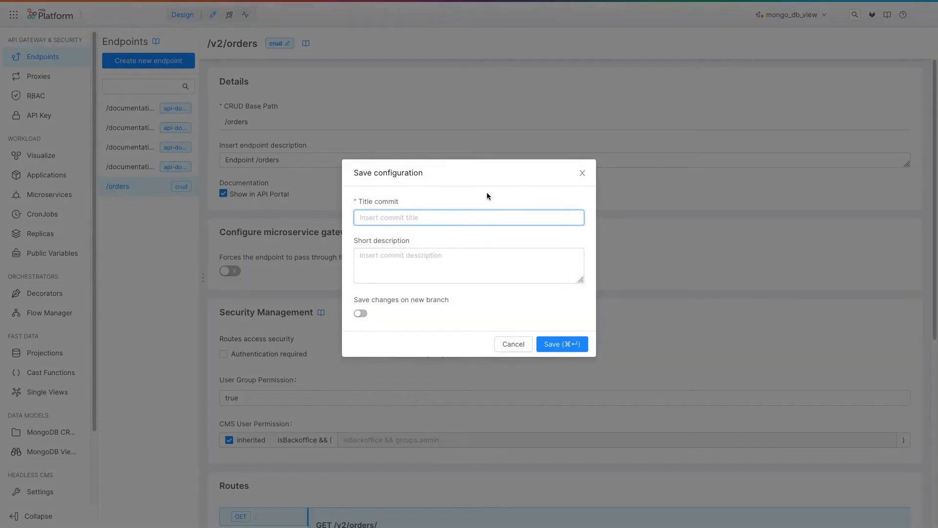
text(add orders)
click(547, 345)
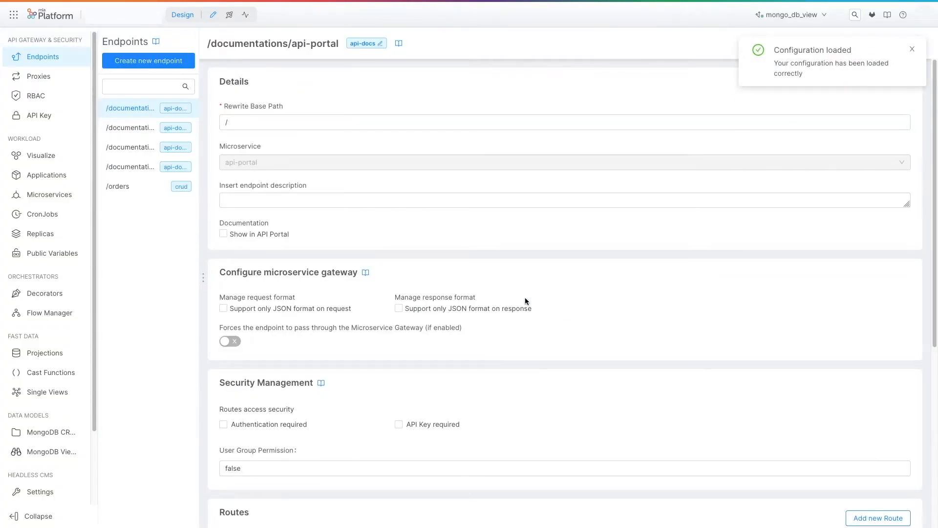
Release the mongo_db_view branch to the Development environment with Smart Deploy and dismiss the release dialog.
click(228, 18)
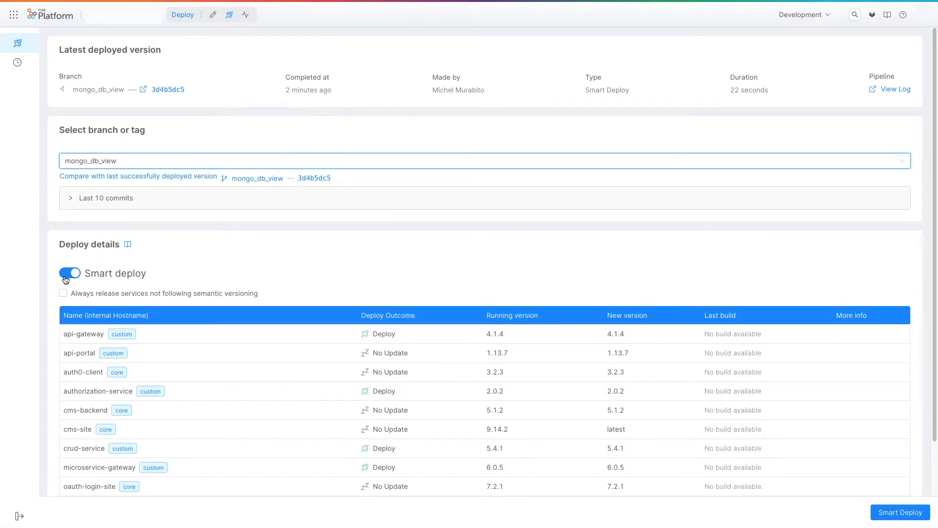
click(896, 513)
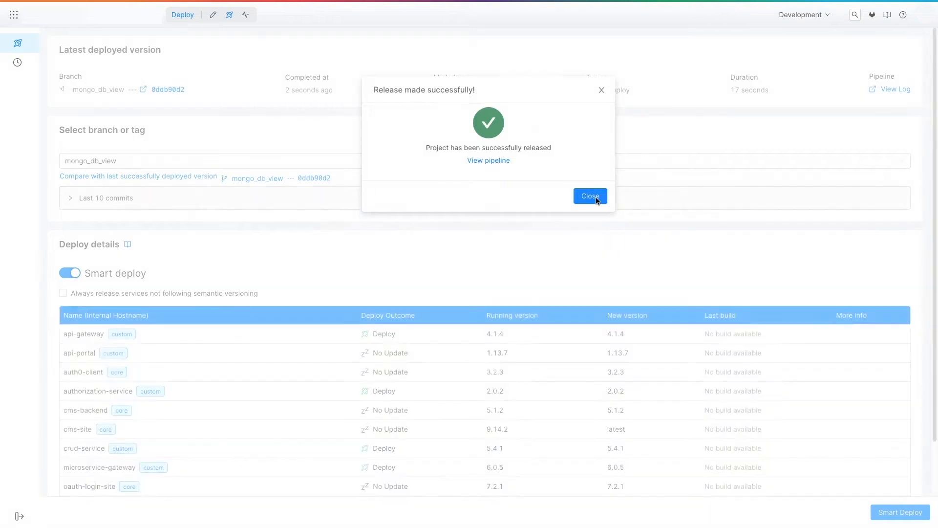
click(596, 199)
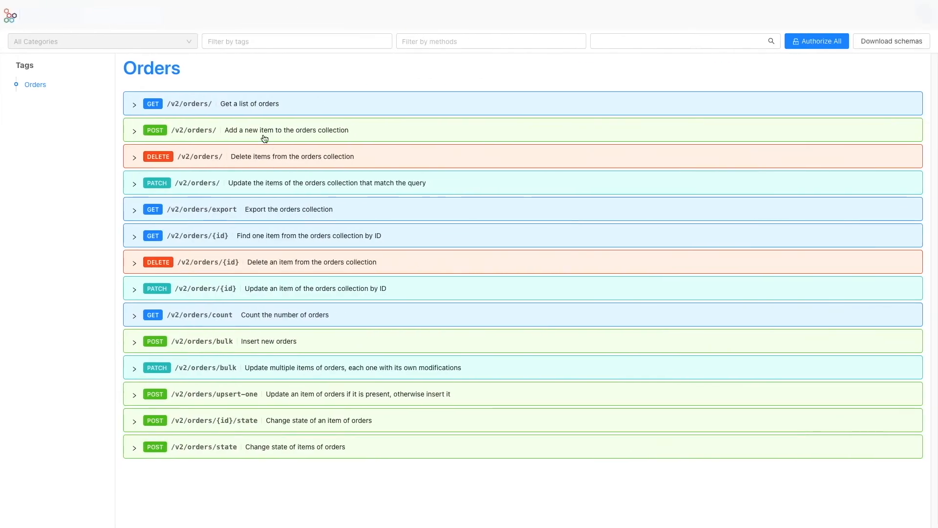
Expand the POST /v2/orders/ request in the API documentation and set name to pepperoni and size to small.
click(213, 129)
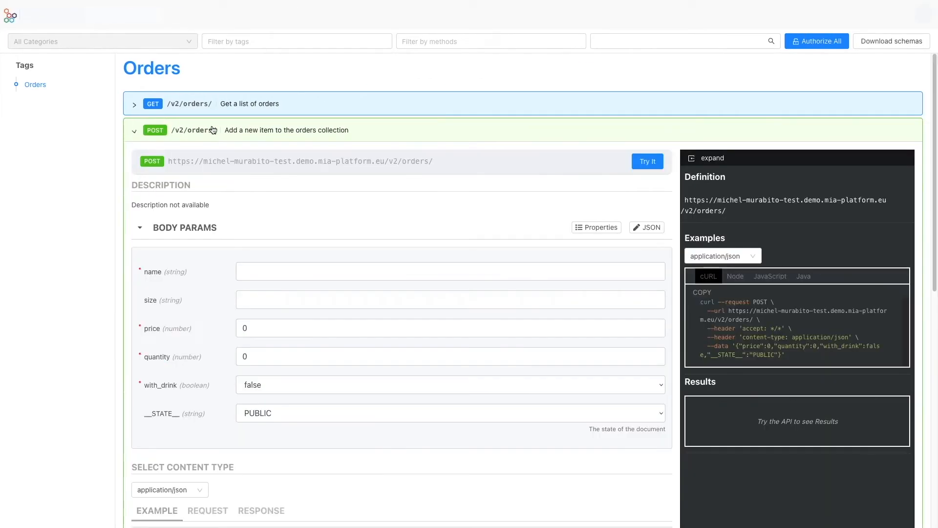
scroll(351, 217, down, 1)
click(303, 234)
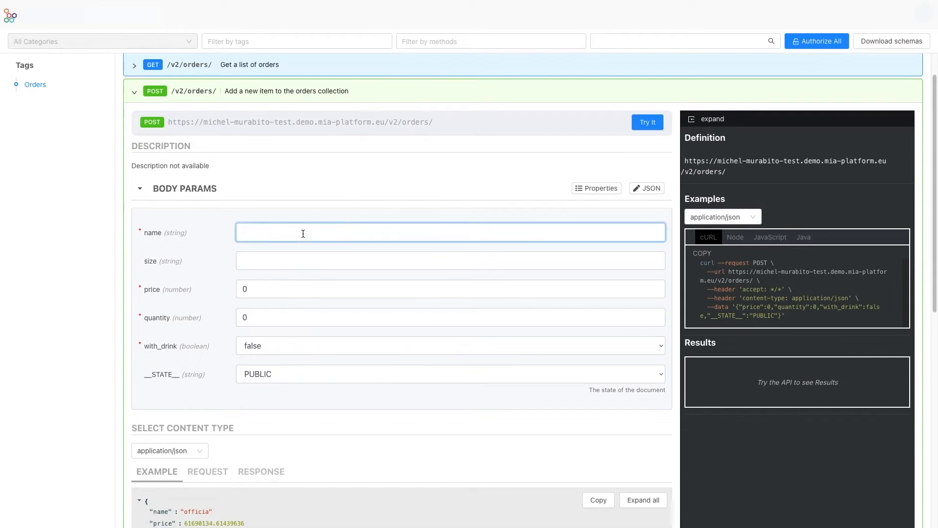
text(pepperoni)
click(315, 261)
text(small)
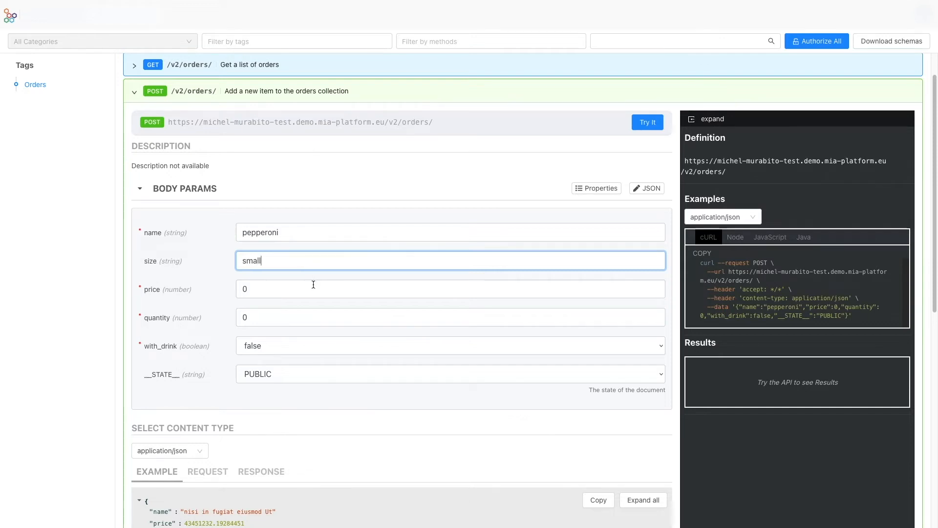
Set the order's price to 10, quantity to 1 and with_drink to true in the POST body parameters.
click(299, 291)
key(BackSpace)
text(10)
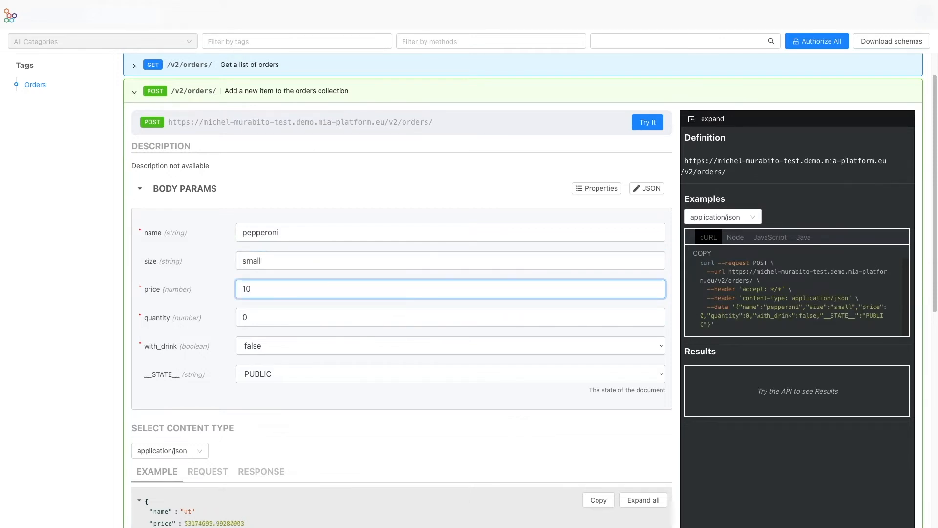
click(287, 314)
key(BackSpace)
text(1)
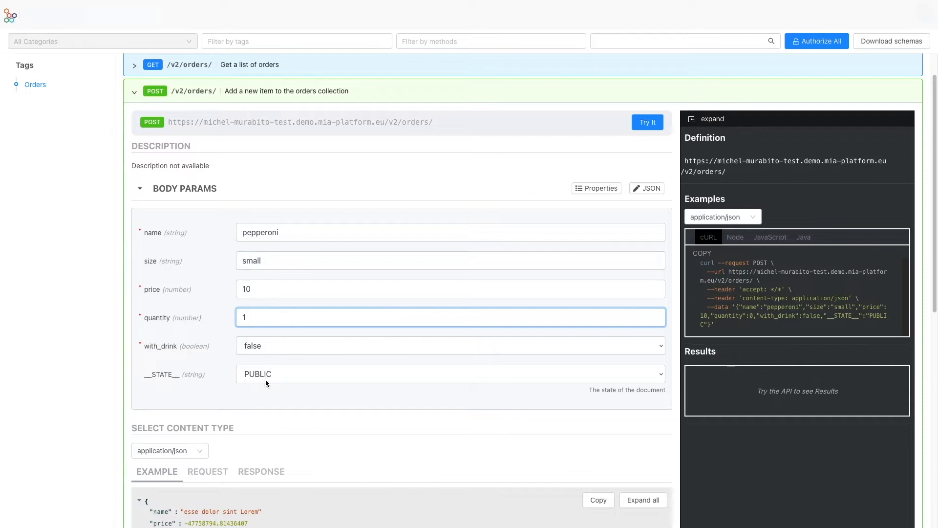
click(274, 347)
click(270, 332)
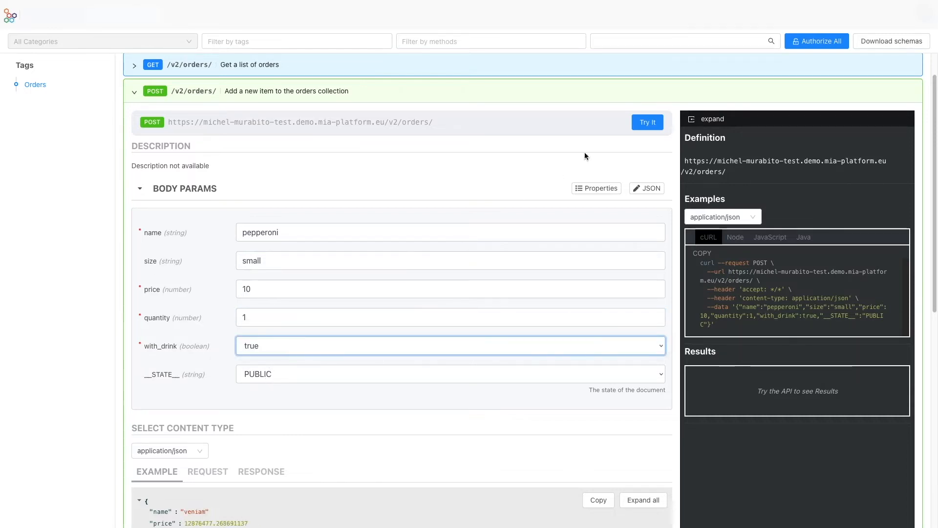
Submit the prepared pepperoni order and add a second one with size large and price 15.
click(644, 127)
drag(264, 259, 231, 260)
text(large)
click(259, 288)
key(BackSpace)
text(5)
click(647, 122)
Submit a third pepperoni order with quantity 10, with_drink false and price 150.
click(257, 316)
text(0)
click(262, 345)
click(262, 356)
click(265, 287)
text(0)
click(647, 122)
Submit an order named spicy with size small, price 10, quantity 1 and with_drink true.
double_click(260, 232)
text(spicy)
key(Tab)
text(small)
key(Tab)
text(10)
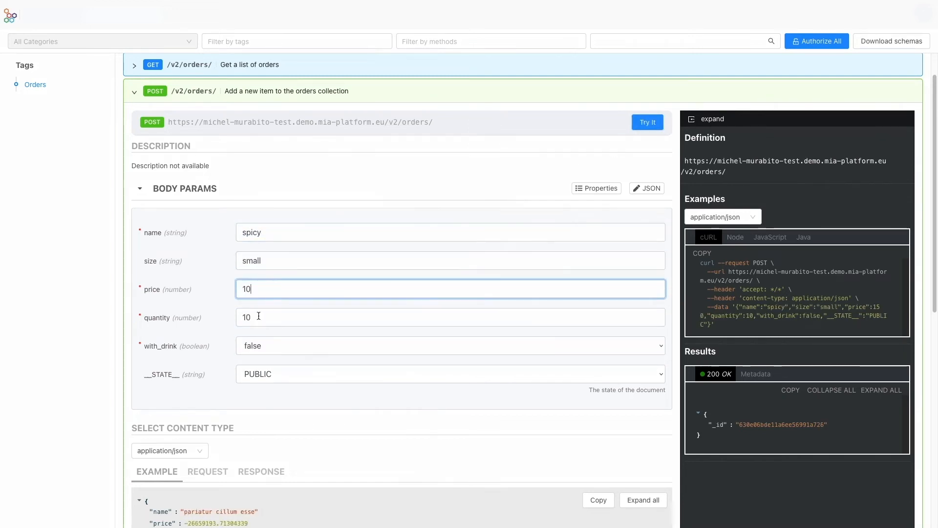
key(Tab)
text(1)
click(280, 337)
click(280, 337)
click(641, 124)
Run the GET /v2/orders/ request and review the orders it returns.
scroll(617, 165, down, 1)
scroll(617, 164, up, 1)
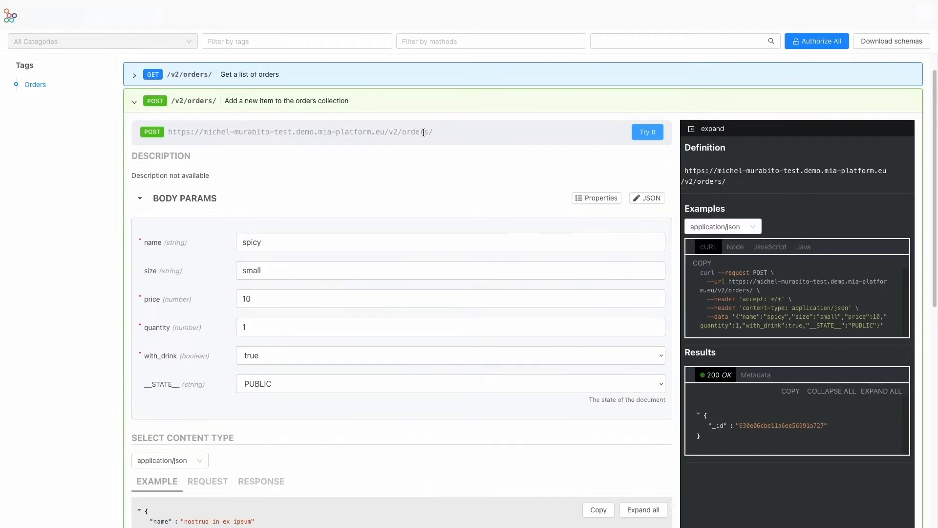
click(291, 101)
click(282, 108)
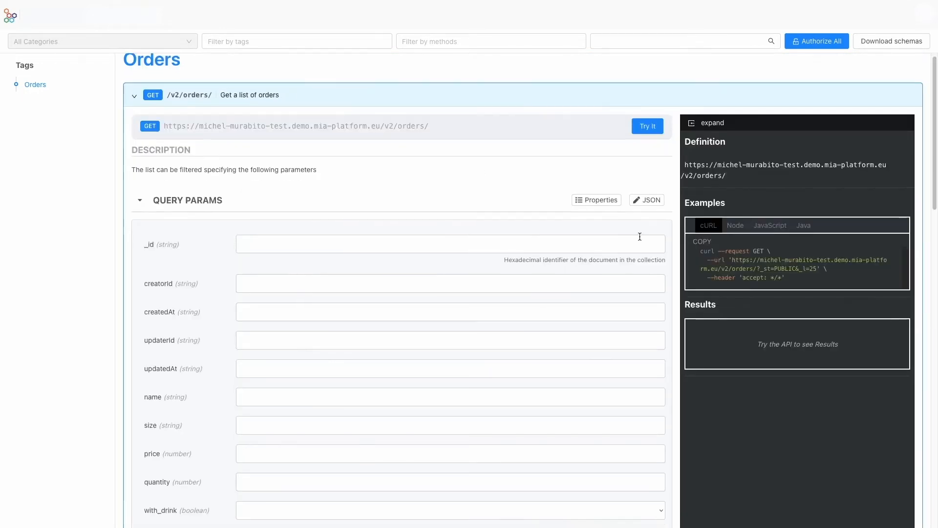
click(647, 96)
scroll(788, 344, down, 5)
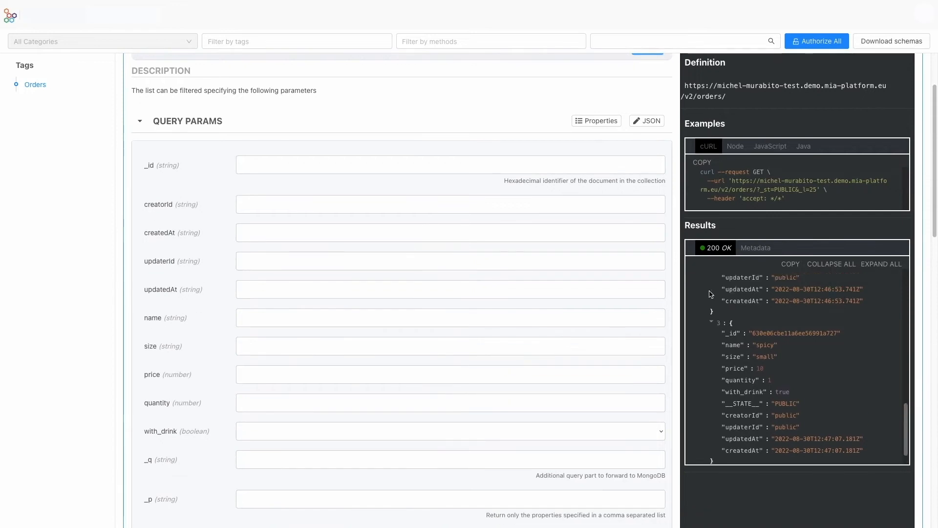
scroll(787, 345, up, 5)
scroll(788, 345, down, 6)
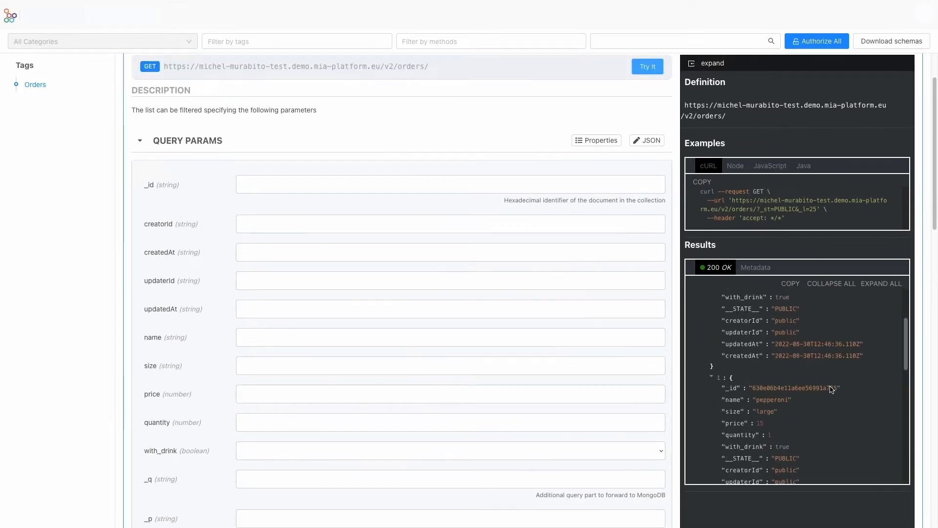
scroll(799, 396, up, 1)
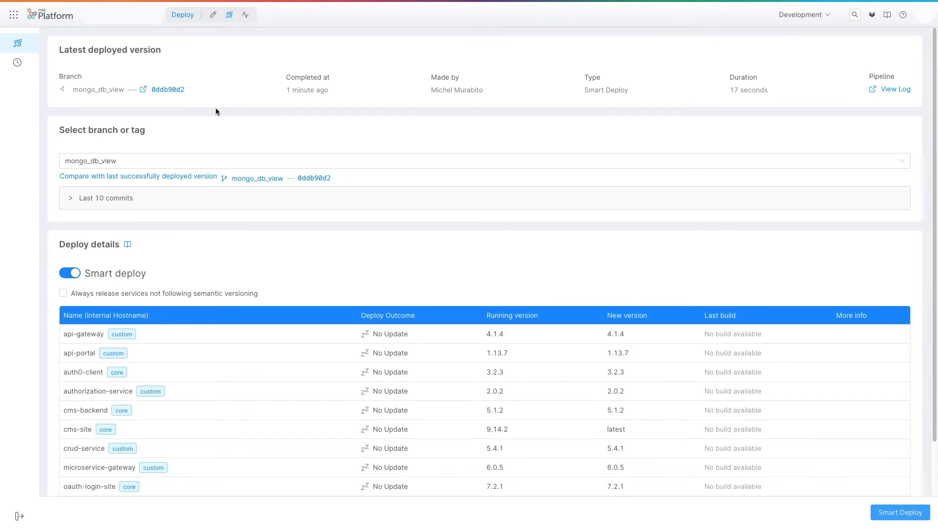
In the Console's Design area, create a MongoDB view named with_drink using orders as its starting collection.
click(215, 16)
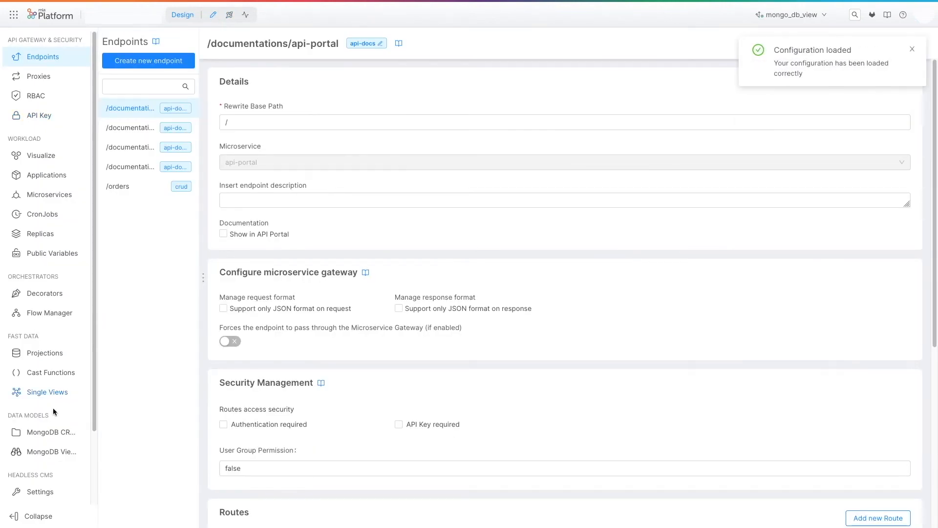
click(51, 450)
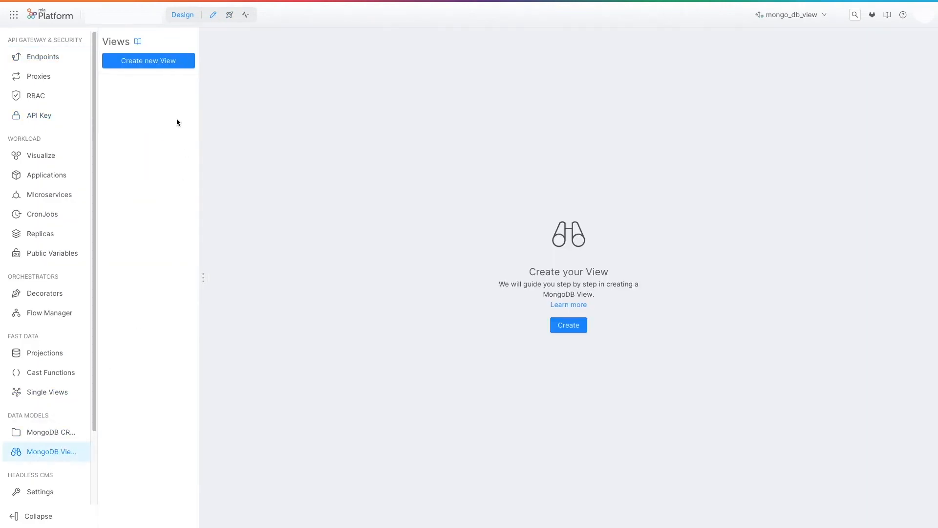
click(148, 62)
text(with_drink)
click(728, 138)
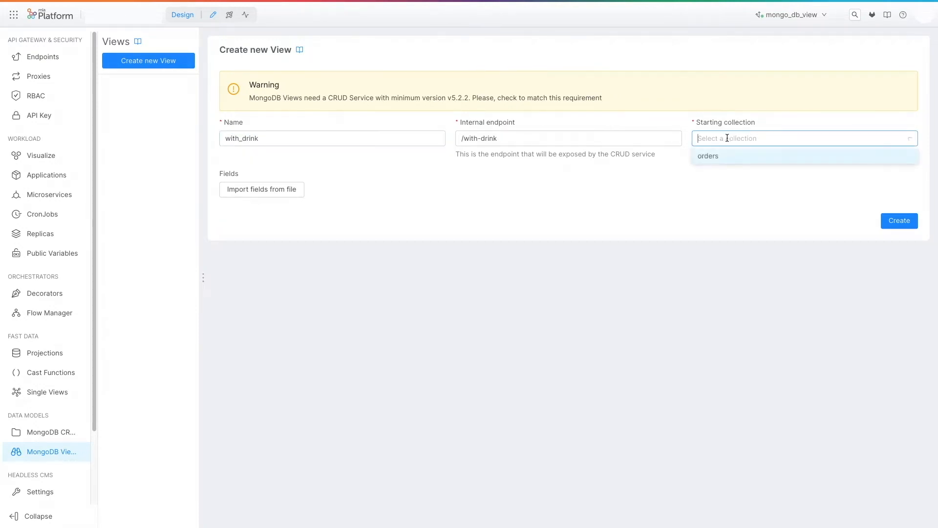
click(725, 156)
click(892, 230)
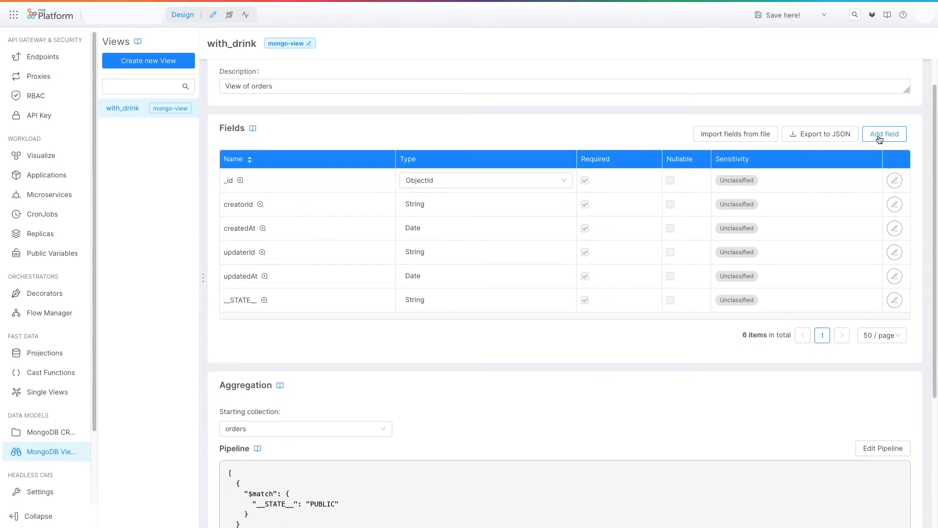
Add a required String field called name to the with_drink view, with the option to create another field enabled.
click(884, 134)
text(name)
click(604, 172)
click(594, 191)
click(579, 211)
click(579, 506)
click(908, 506)
Add a required Number field called total_price to the with_drink view and close the field form.
text(total_price)
click(604, 172)
click(594, 205)
click(578, 211)
click(908, 506)
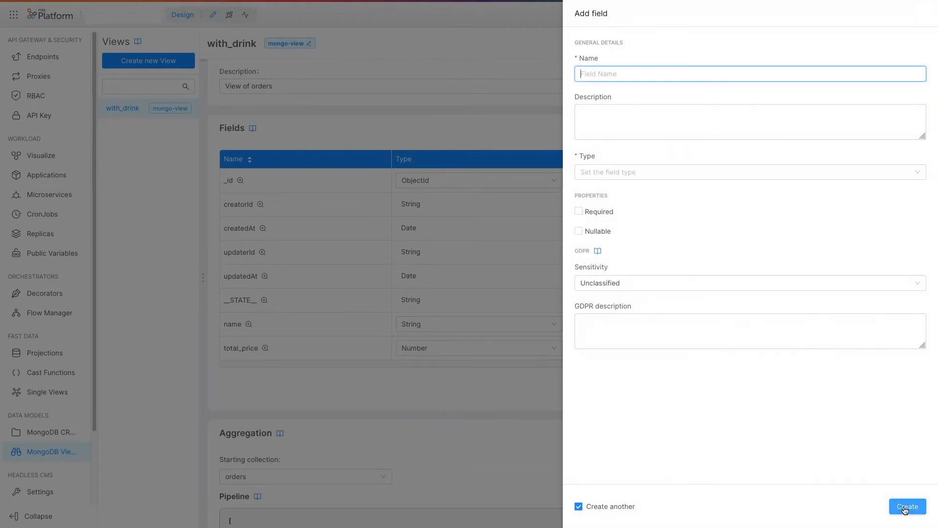
click(462, 374)
Edit the view's aggregation pipeline so the $match stage filters on "with_drink": true.
scroll(448, 371, down, 3)
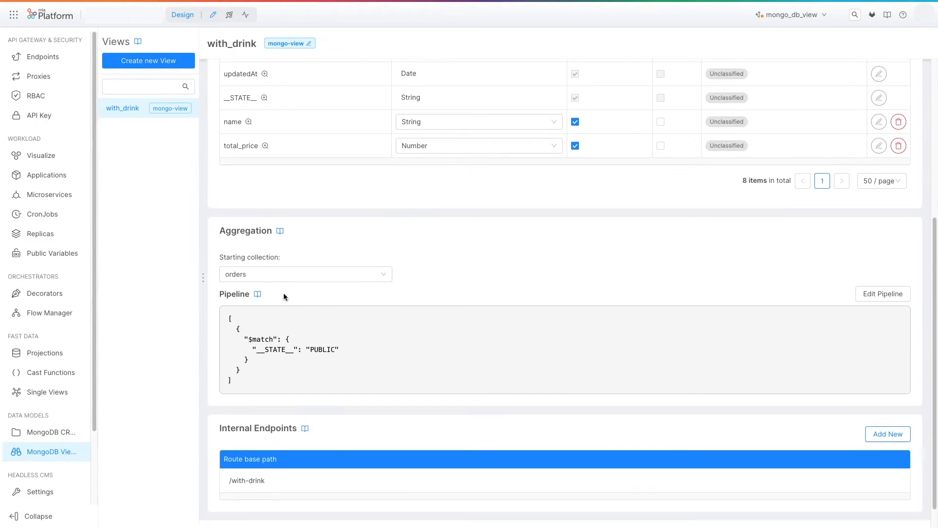
click(877, 296)
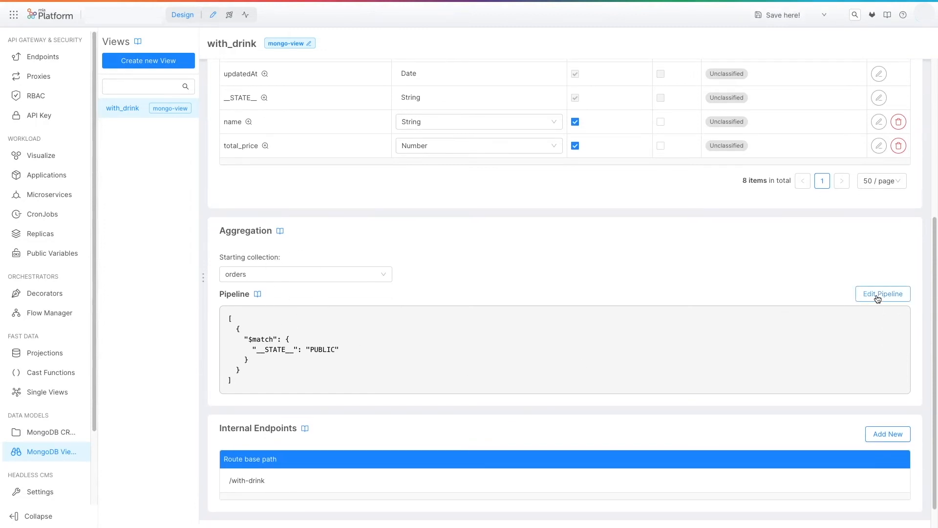
double_click(233, 114)
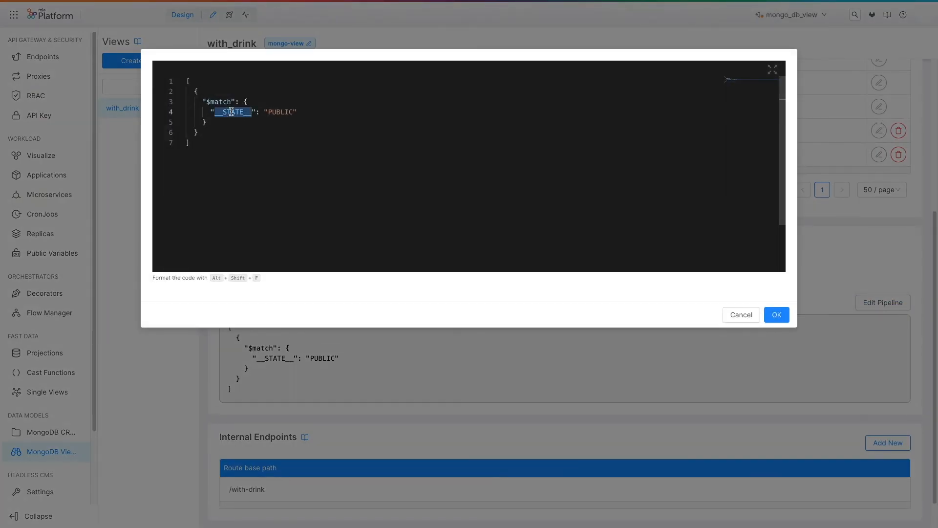
text(with_drin)
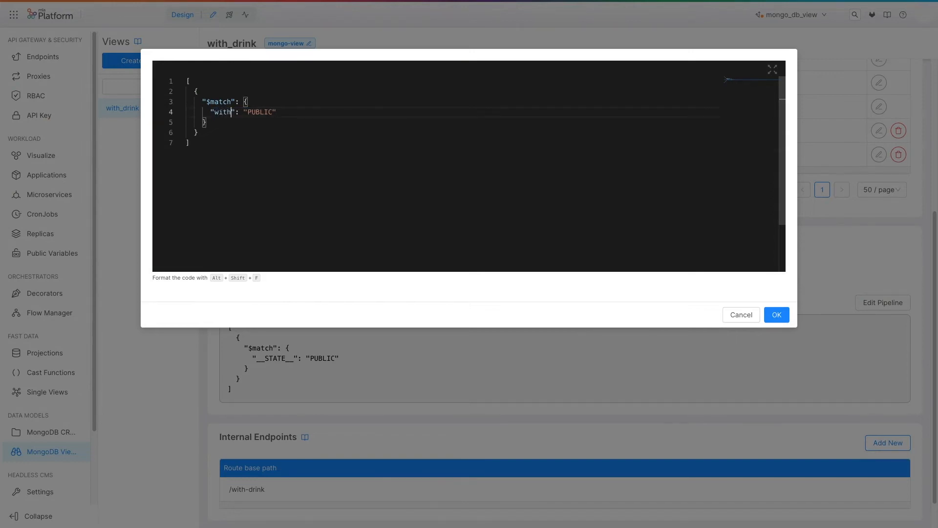
text(k)
key(Right)
key(Right)
key(Right)
key(shift+End)
key(BackSpace)
text(true)
key(Down)
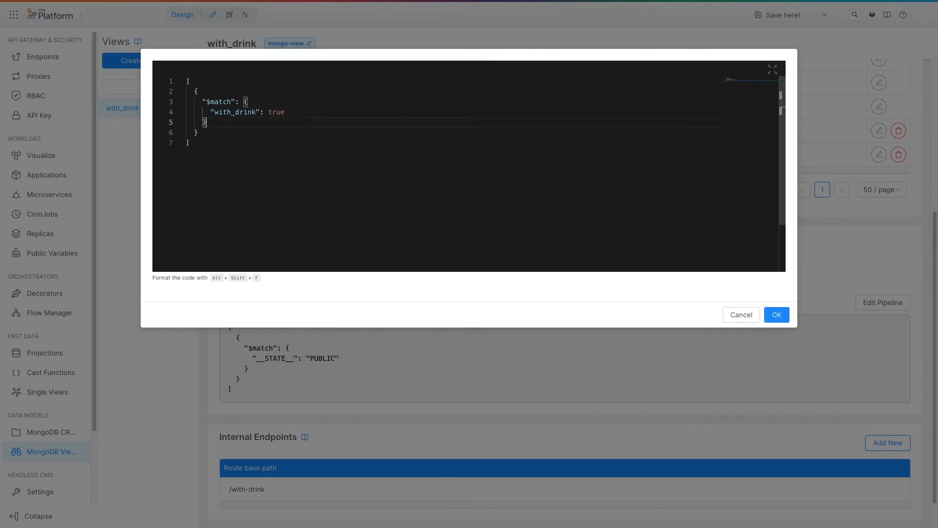
Add a $group stage to the pipeline with _id "$name" and total_price as the $sum of "$price".
key(Down)
text(,)
key(Return)
text({)
key(Return)
text("$group": {)
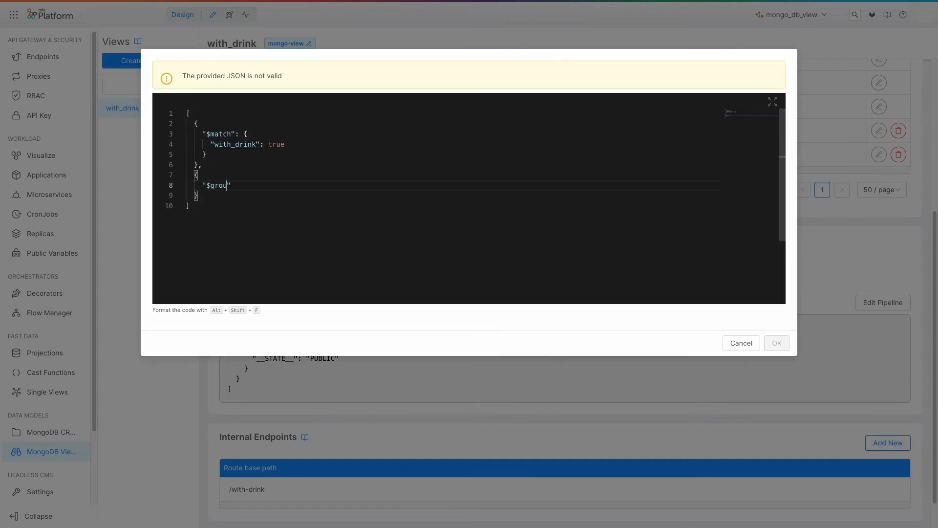
key(Return)
text("_id")
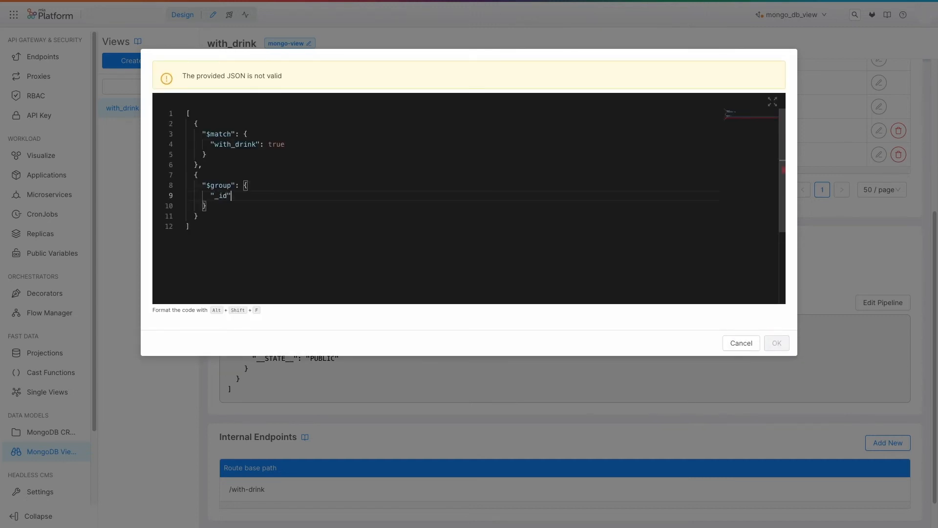
text(: "$name",)
key(Return)
text("total_price": {)
key(Return)
text("$sum": "$price")
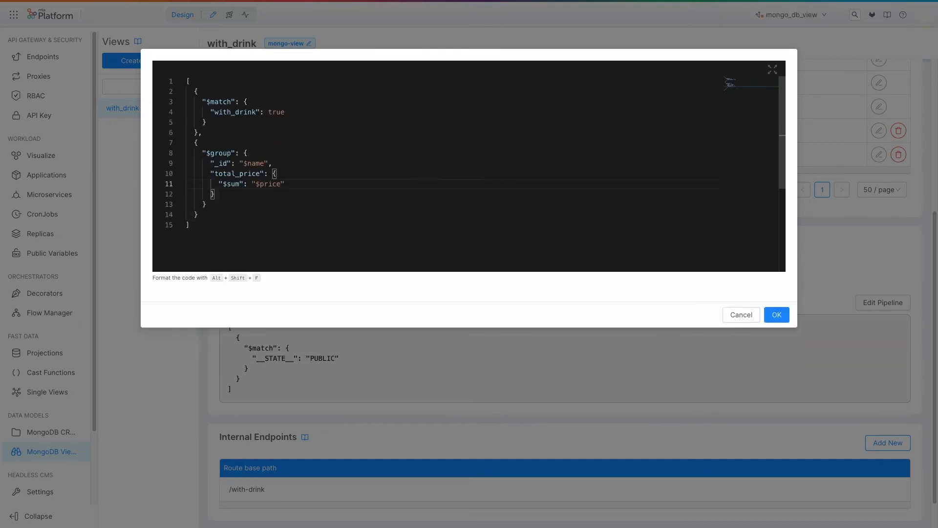
Add a $sort stage following the $group stage that orders by total_price with value -1.
key(Down)
key(Down)
key(Down)
text(,)
key(Return)
text({)
key(Return)
text("$sort)
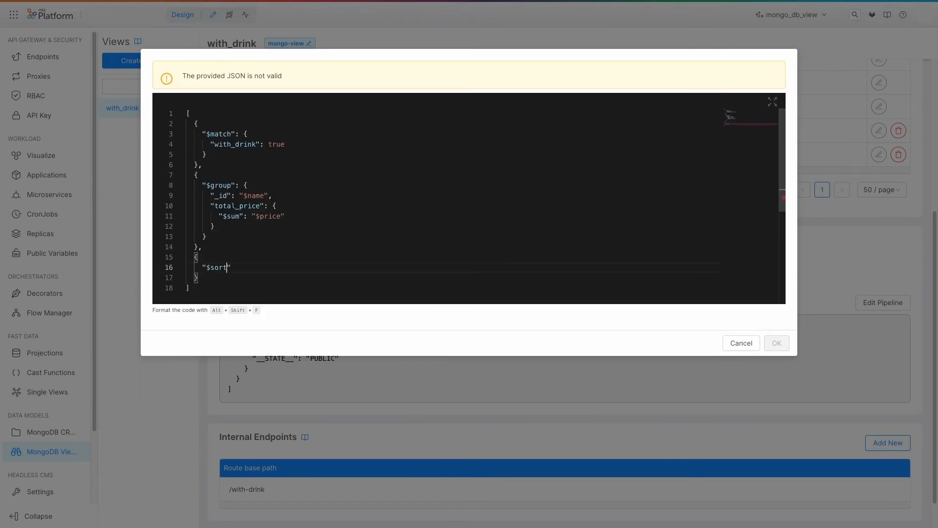
text(": {)
key(Return)
text(")
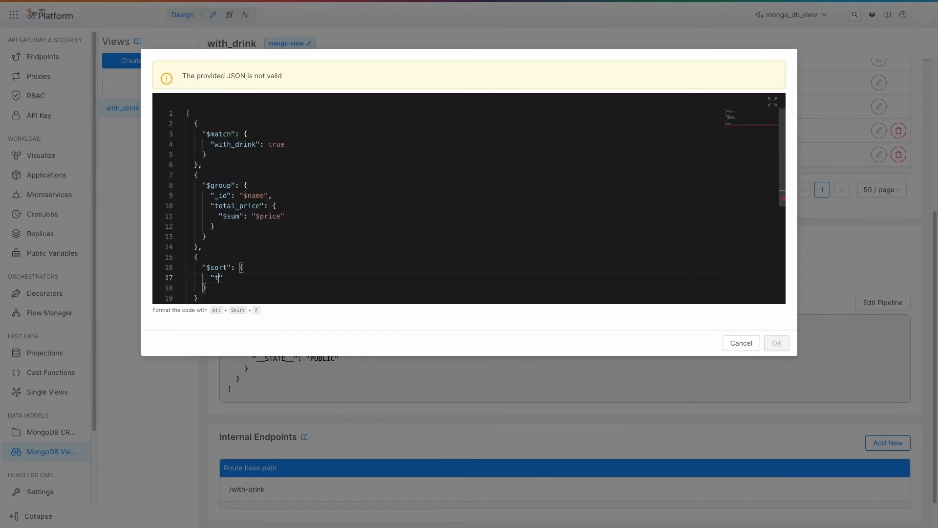
text(total_price": -1)
Add a $project stage with _id 1, total_price 1 and __STATE__ "PUBLIC", and confirm the pipeline.
key(Down)
text(,)
key(Return)
text({)
key(Return)
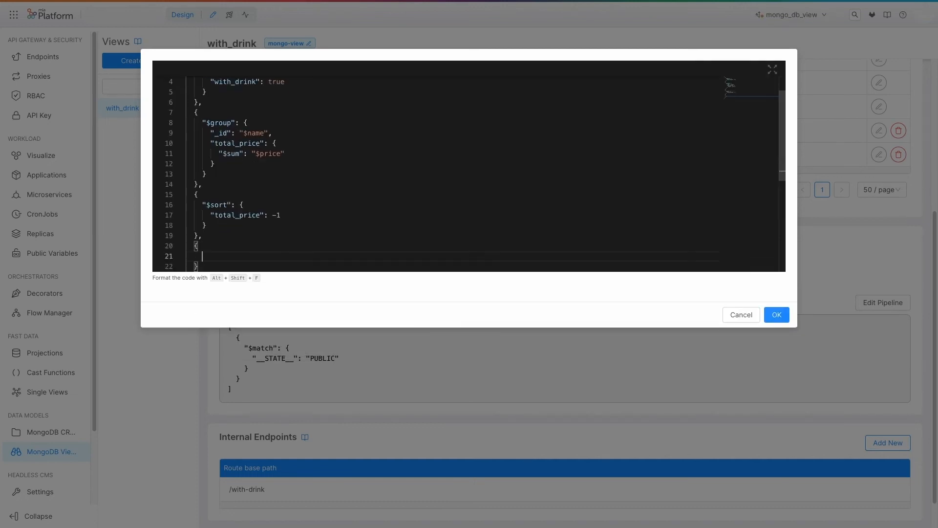
text("$project": {)
key(Return)
text("_id": 1,)
key(Return)
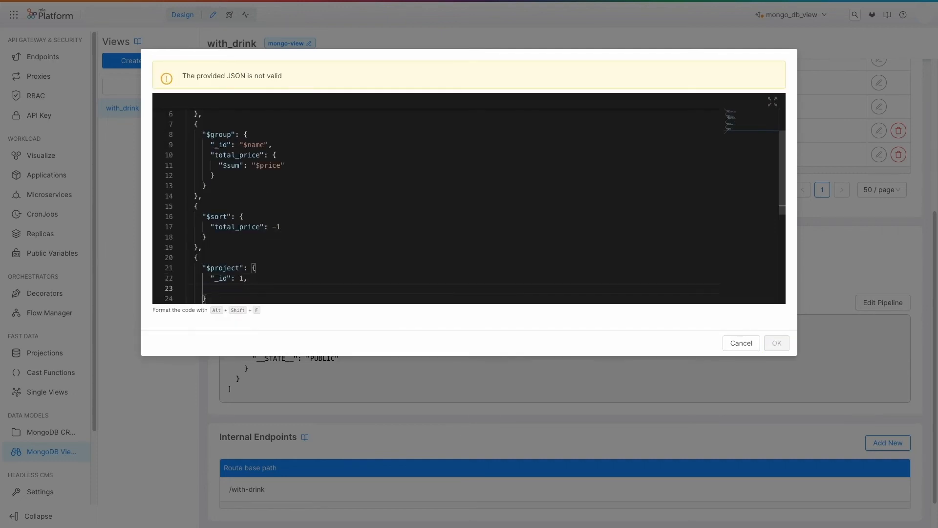
text("total_price": 1)
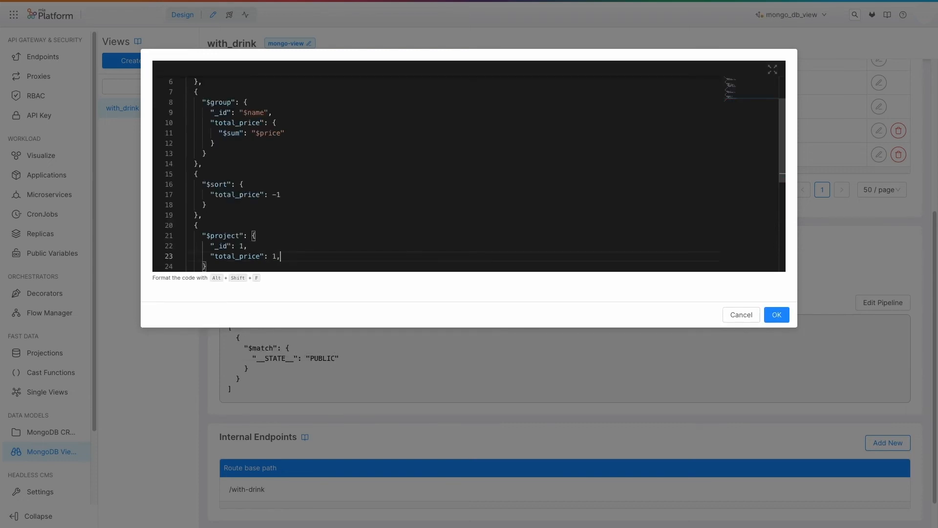
text(,)
key(Return)
text("__STATE__": "PUBLIC)
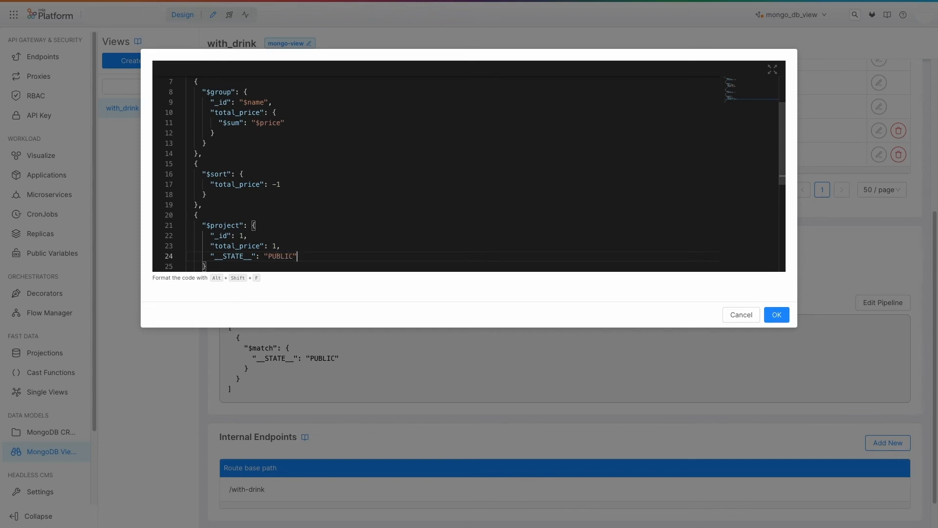
click(778, 316)
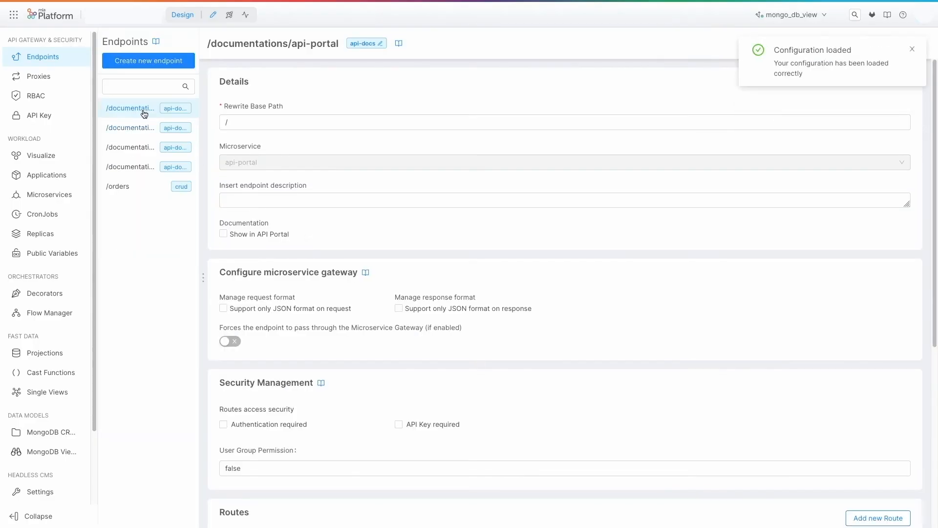
Create a /filtered endpoint of type MongoDB View with /with-drink as its Mongo View base path.
click(121, 63)
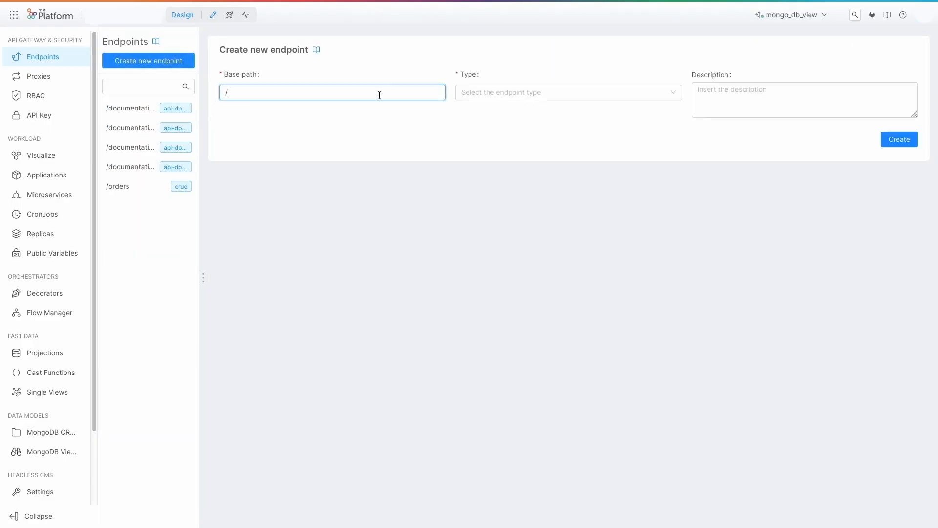
text(filtered)
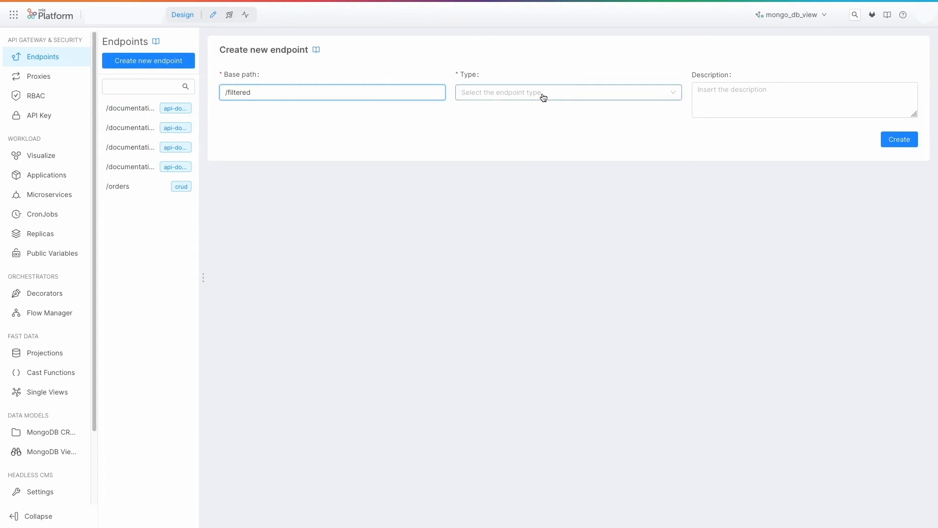
click(542, 96)
click(503, 122)
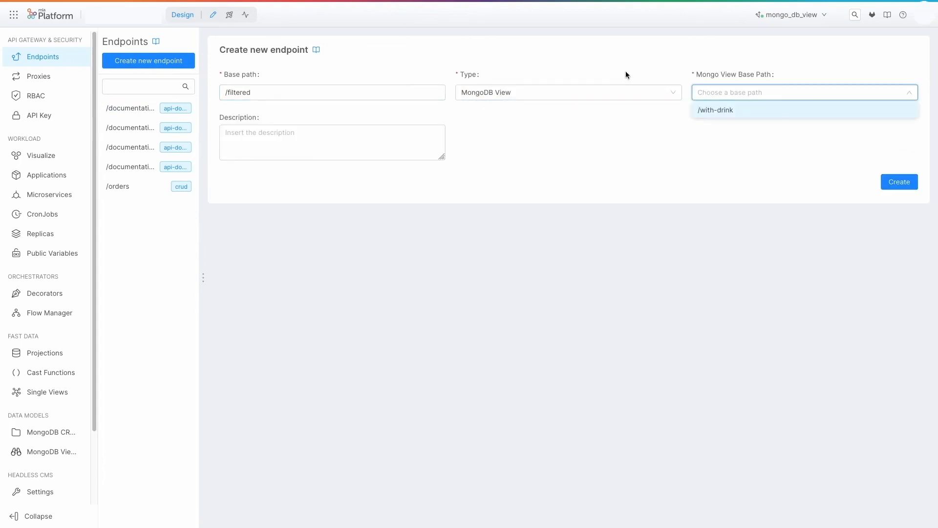
click(543, 93)
click(507, 128)
click(737, 95)
click(728, 113)
click(899, 182)
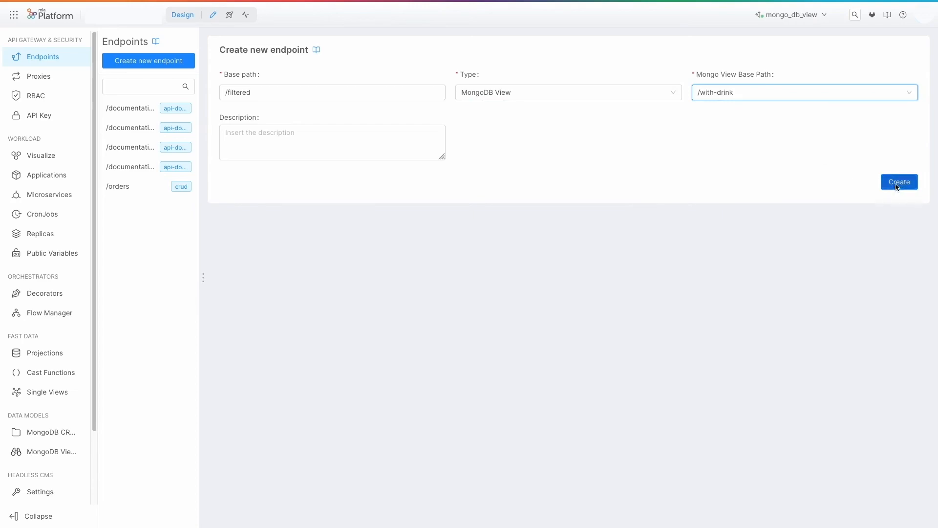
Save the configuration with commit title "add view and endpoint" and release the mongo_db_view branch to Development with Smart Deploy.
click(791, 15)
click(764, 119)
text(add view and endpoint)
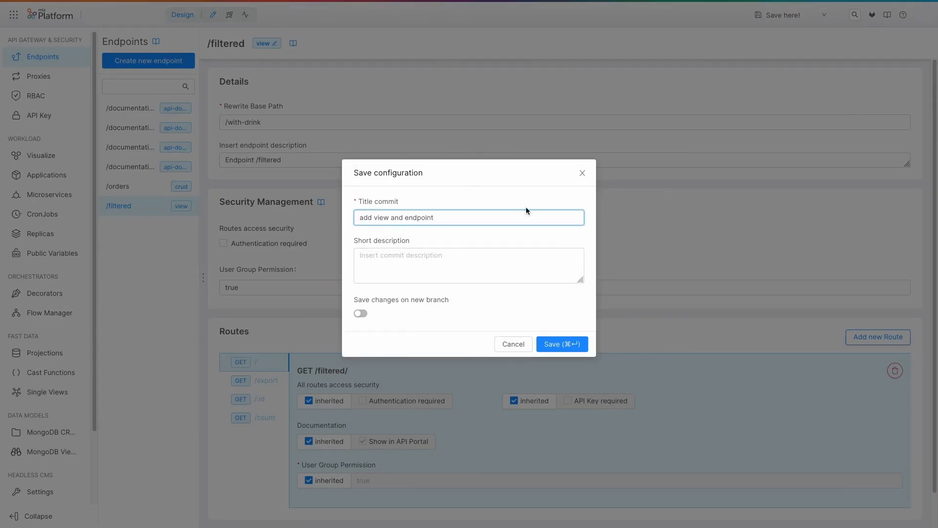
click(565, 345)
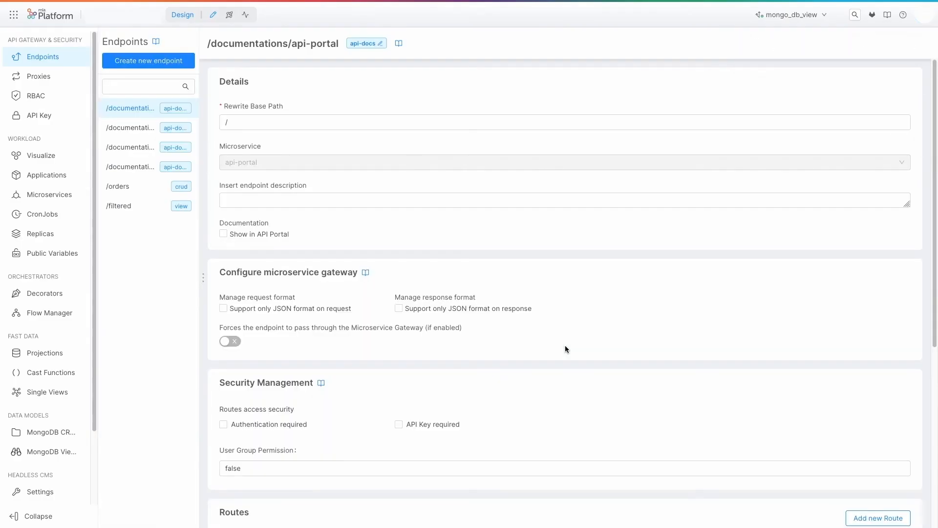
click(230, 16)
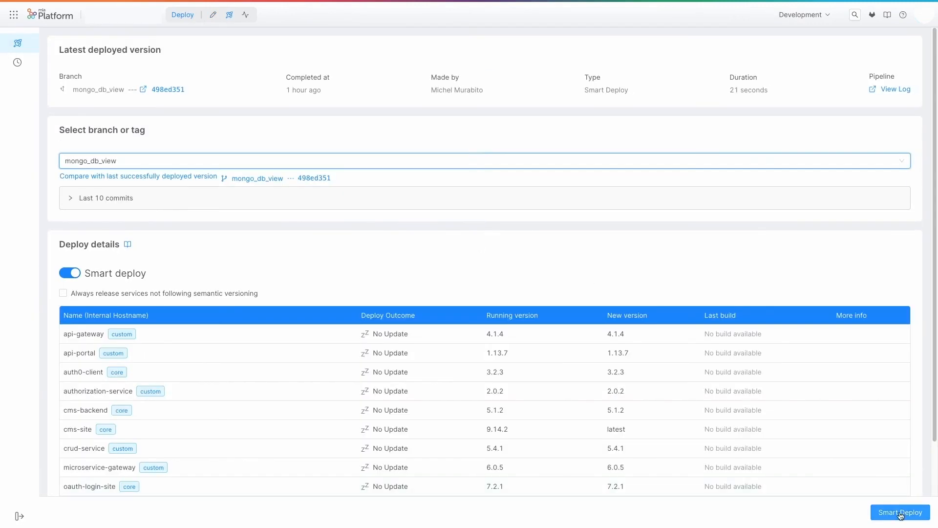
click(901, 513)
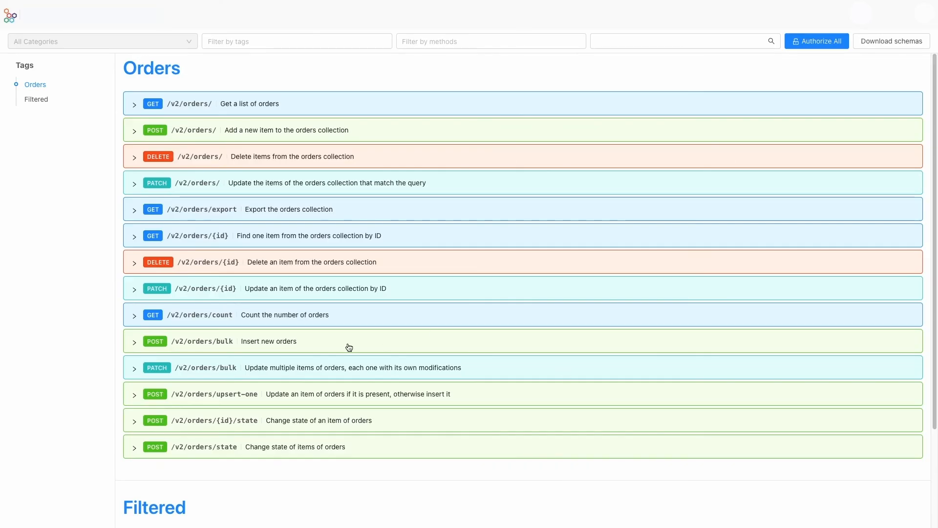
Run the GET /filtered/ request in the API documentation and review the total price per order name.
scroll(294, 400, down, 2)
click(269, 427)
scroll(377, 373, down, 5)
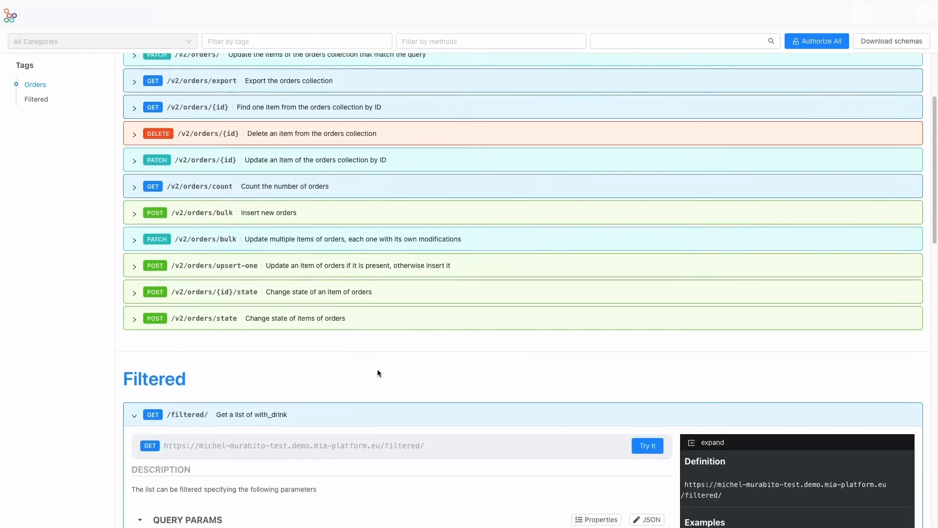
click(650, 212)
scroll(666, 262, down, 2)
scroll(667, 262, down, 1)
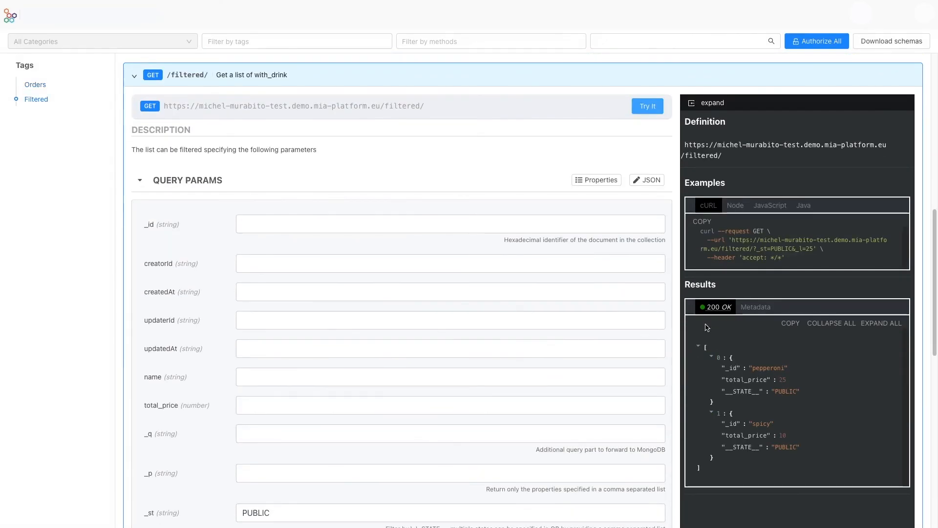
scroll(754, 413, down, 1)
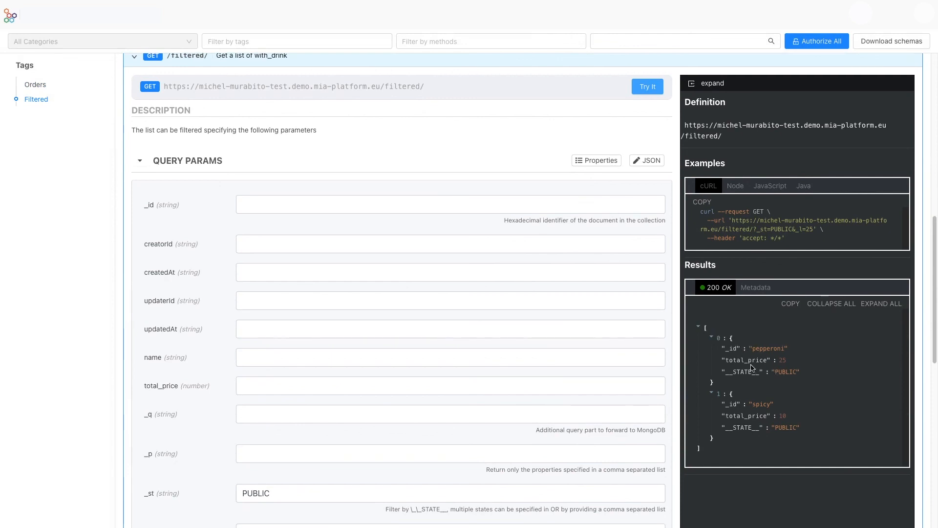